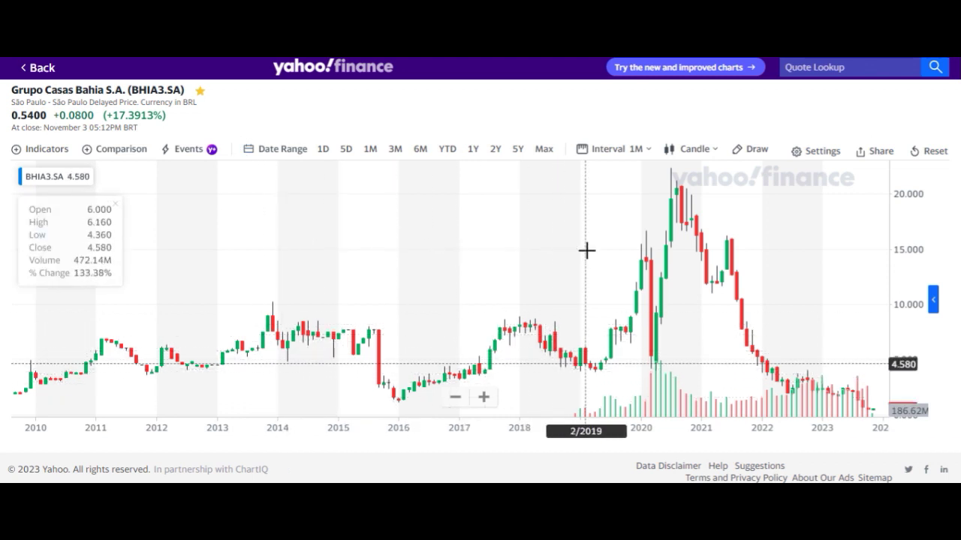
# - Examine the monthly BHIA3.SA price history on the candle chart from 2009 to 2023
pyautogui.scroll(3, 579, 260)
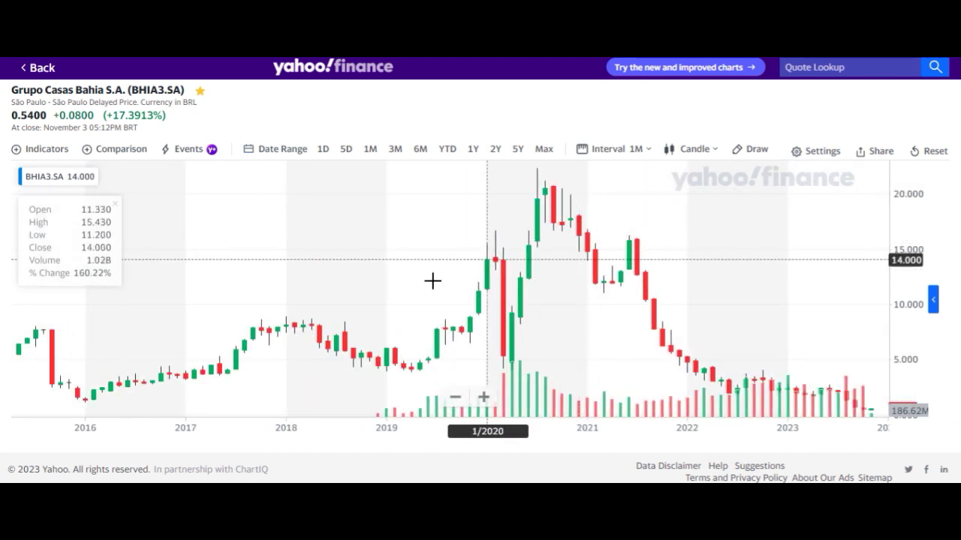
pyautogui.scroll(-3, 229, 272)
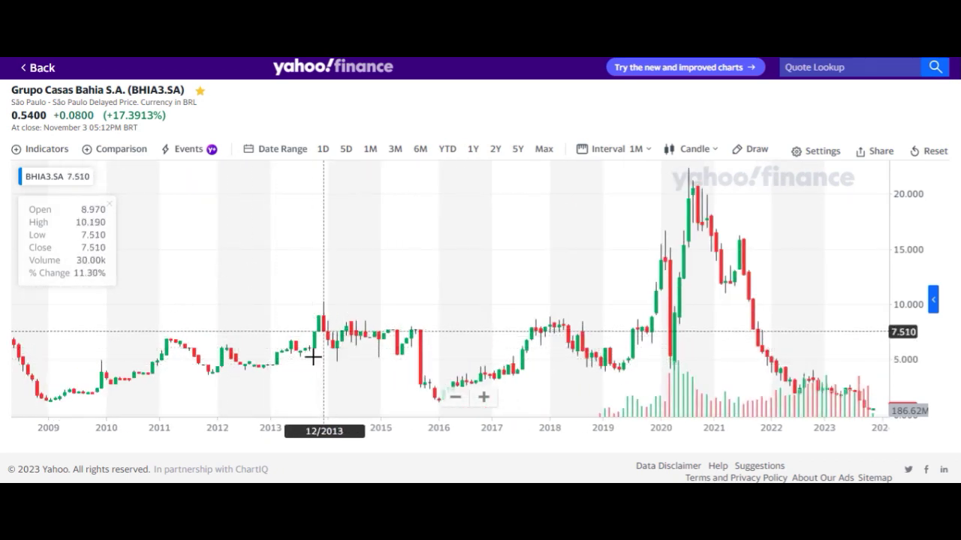
# - Switch to the Excel workbook and examine the 2013 net revenue and net profit on the HD sheet
pyautogui.hotkey('alt', 'Tab')
pyautogui.press('Right')
pyautogui.press('Right')
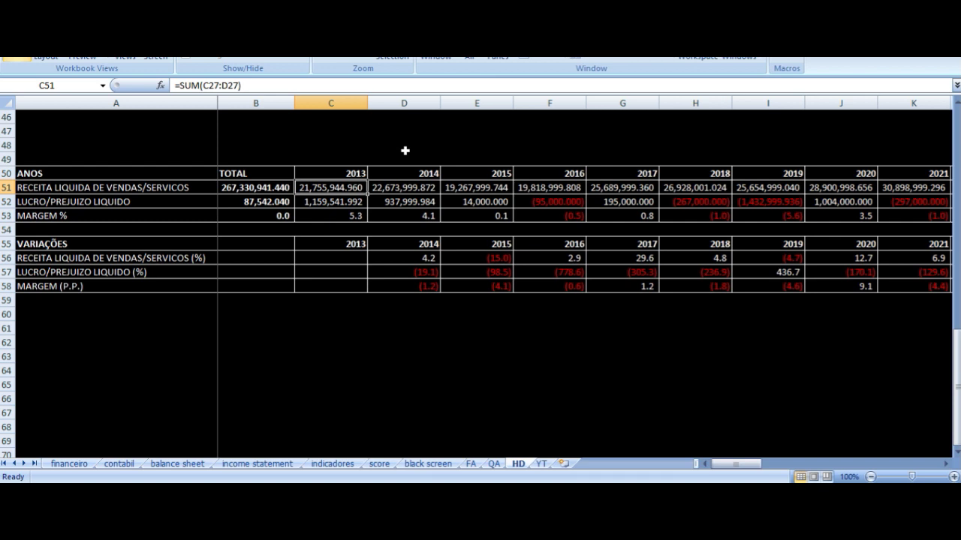
pyautogui.press('Up')
pyautogui.press('Down')
pyautogui.press('Down')
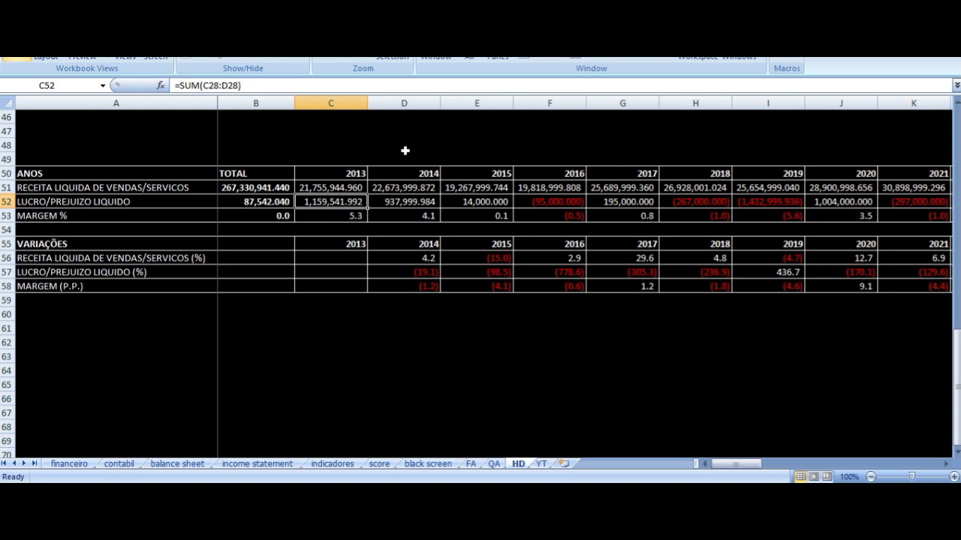
pyautogui.press('Up')
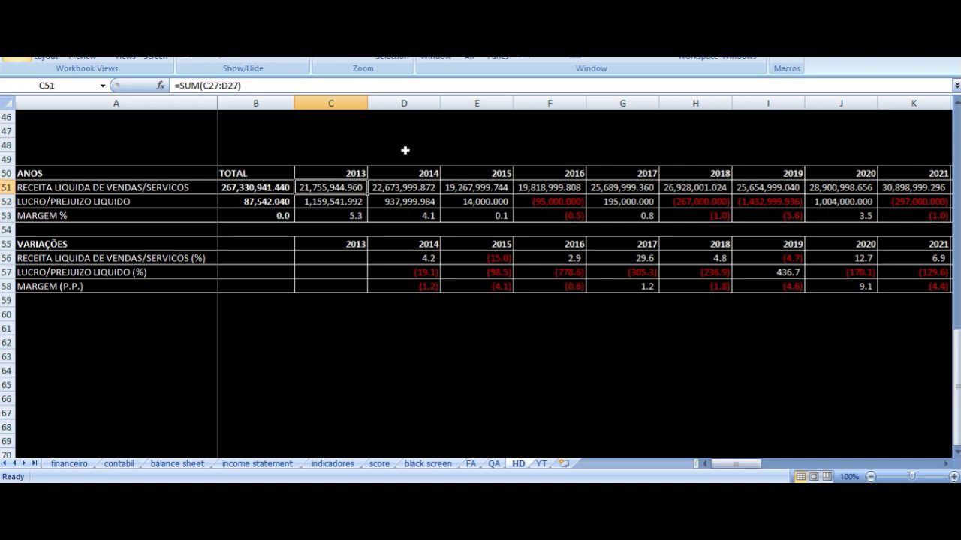
# - Compare the 2014 net revenue, net profit and margin with the 2013 figures in the yearly table
pyautogui.press('Right')
pyautogui.press('Up')
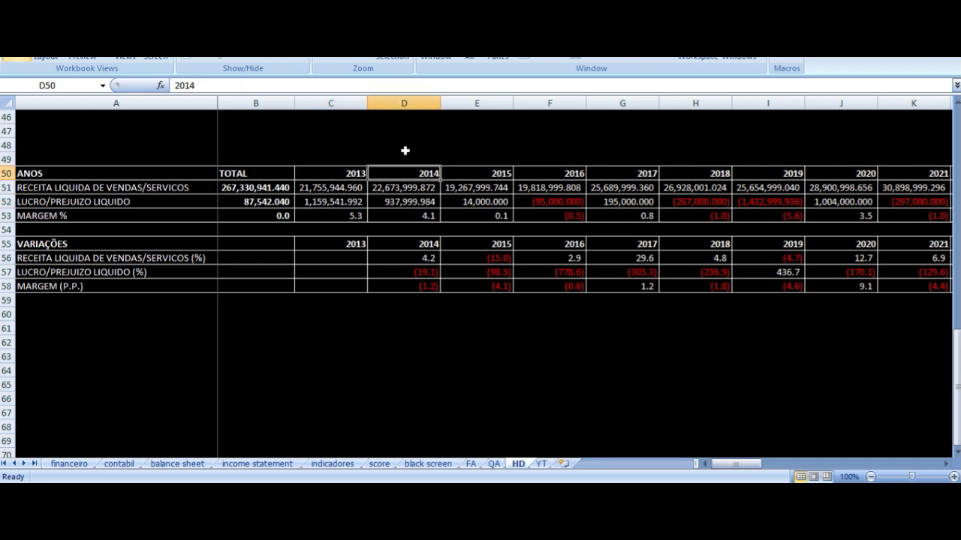
pyautogui.press('Down')
pyautogui.press('Left')
pyautogui.press('Right')
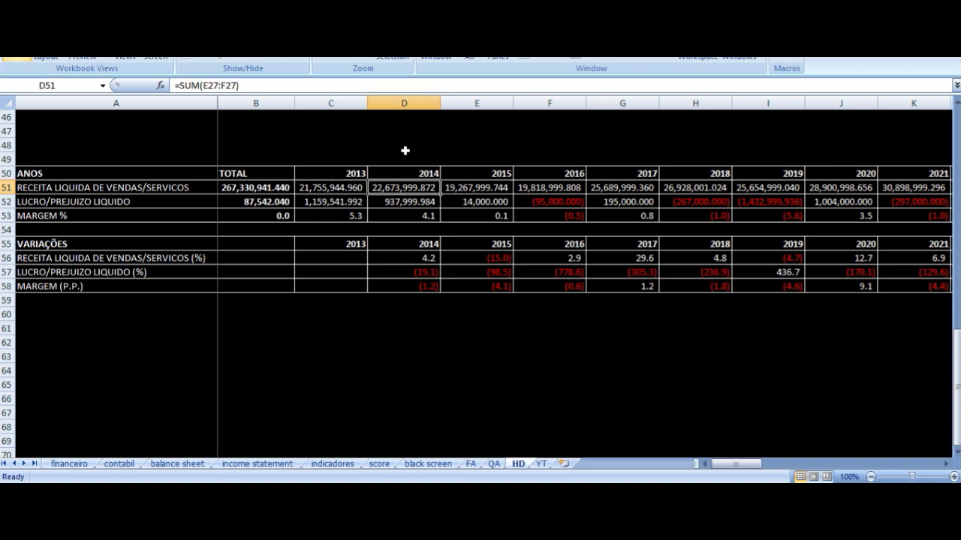
pyautogui.press('Down')
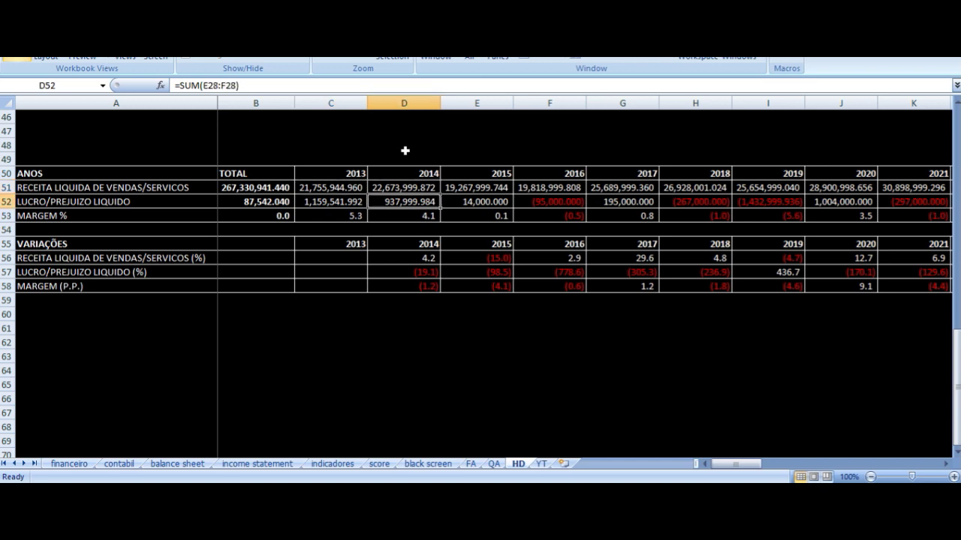
pyautogui.press('Down')
pyautogui.press('Left')
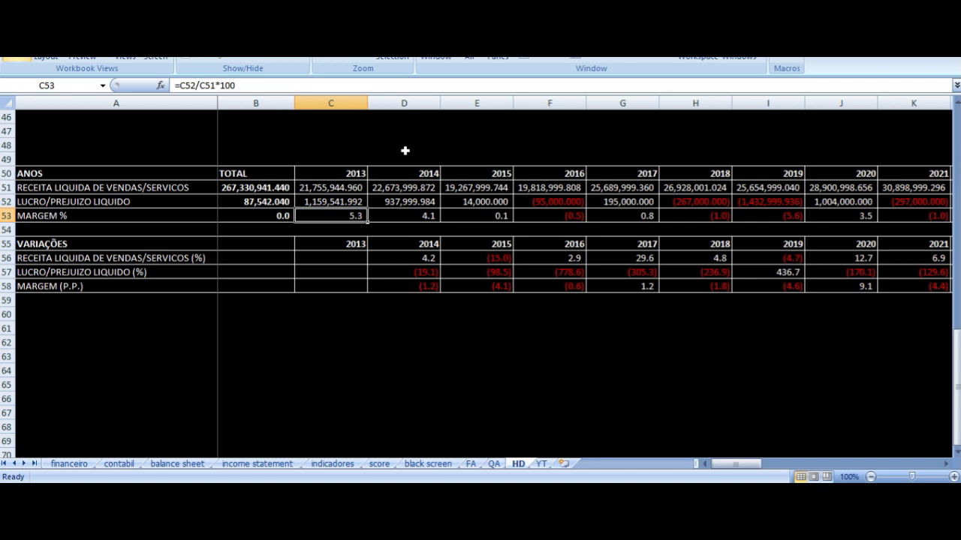
pyautogui.press('Right')
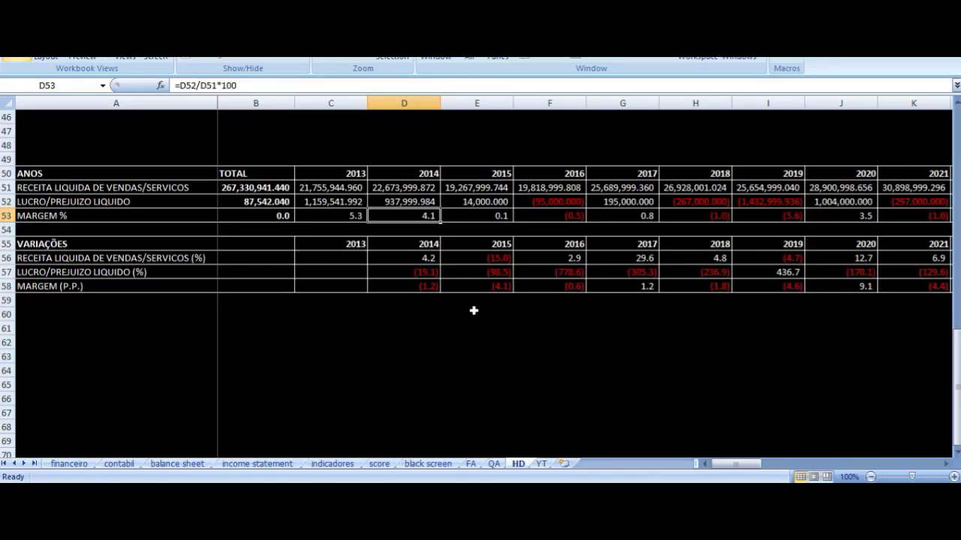
# - Examine the 2015 revenue, net profit and margin against the 2014 figures
pyautogui.click(475, 248)
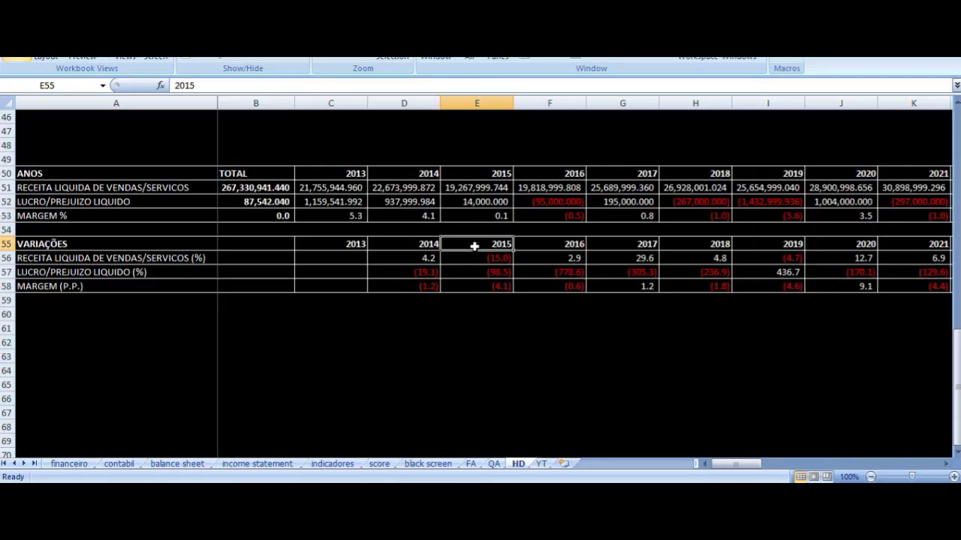
pyautogui.click(484, 185)
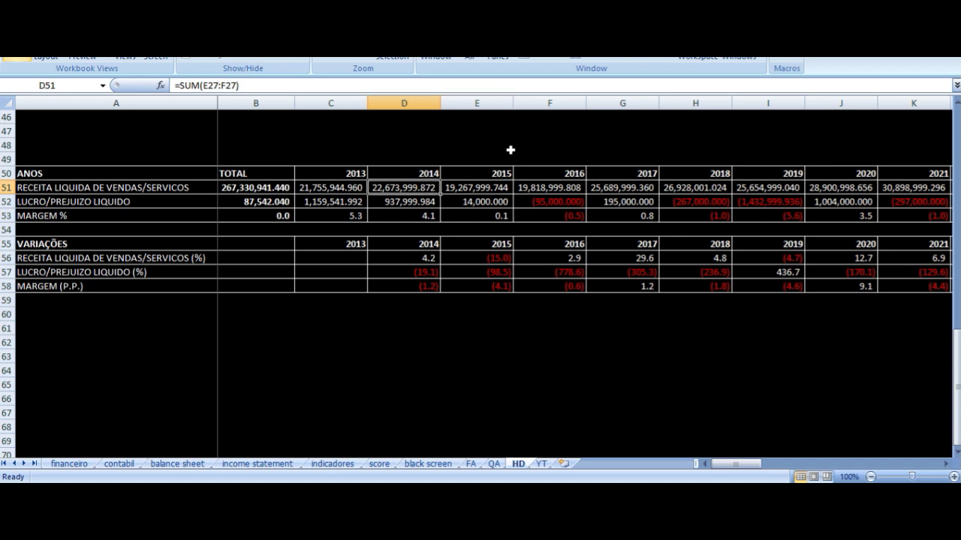
pyautogui.press('Down')
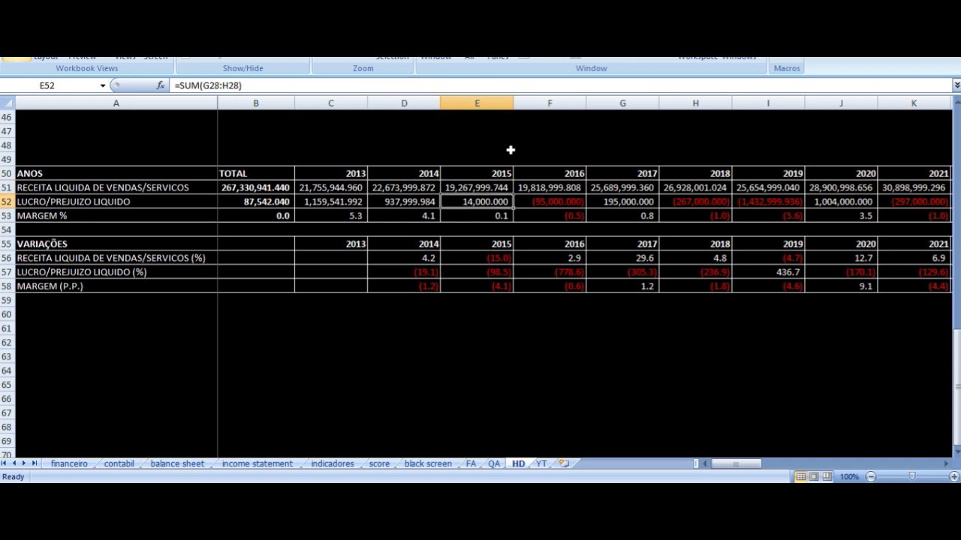
pyautogui.press('Left')
pyautogui.press('Right')
pyautogui.press('Down')
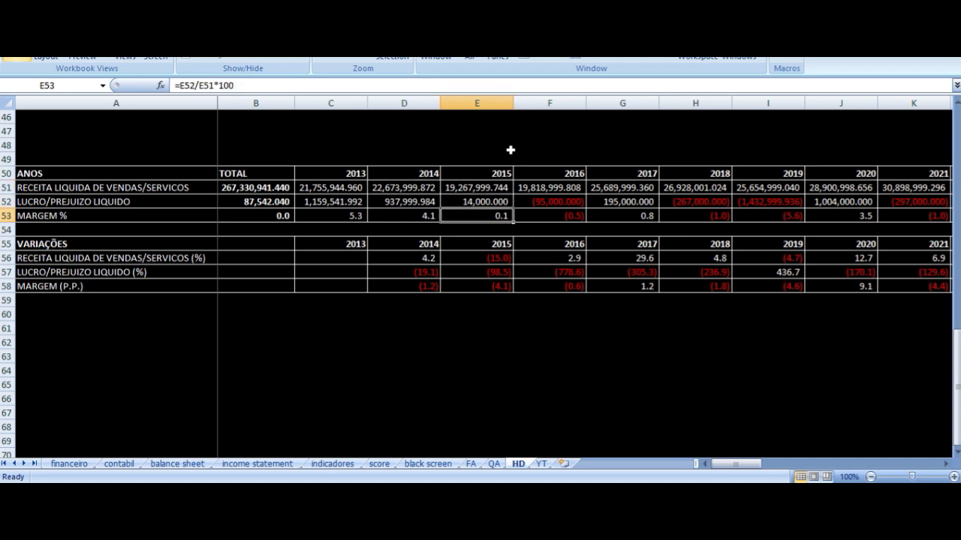
# - Examine the 2016 net revenue and its percentage change in the VARIAÇÕES table
pyautogui.press('Up')
pyautogui.press('Up')
pyautogui.press('Up')
pyautogui.press('Right')
pyautogui.press('Down')
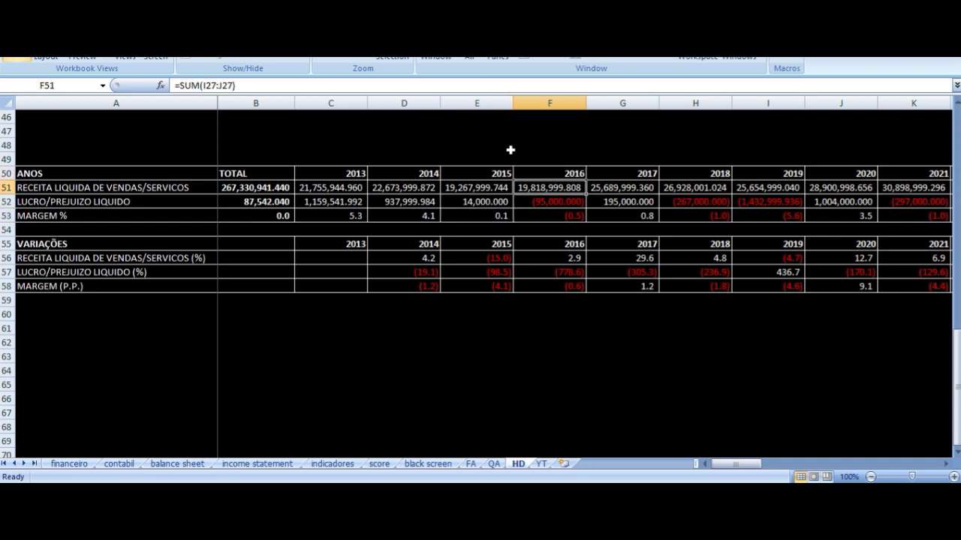
pyautogui.press('Down')
pyautogui.press('Down')
pyautogui.press('Down')
pyautogui.press('Down')
pyautogui.press('Down')
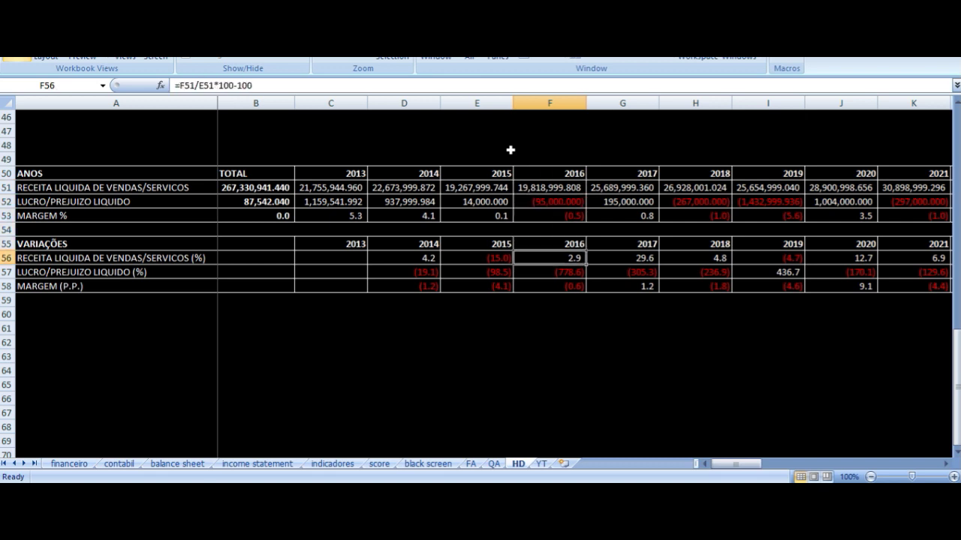
# - Compare the 2016 net profit or loss with the 2015 result
pyautogui.press('Up')
pyautogui.press('Up')
pyautogui.press('Up')
pyautogui.press('Up')
pyautogui.press('Left')
pyautogui.press('Right')
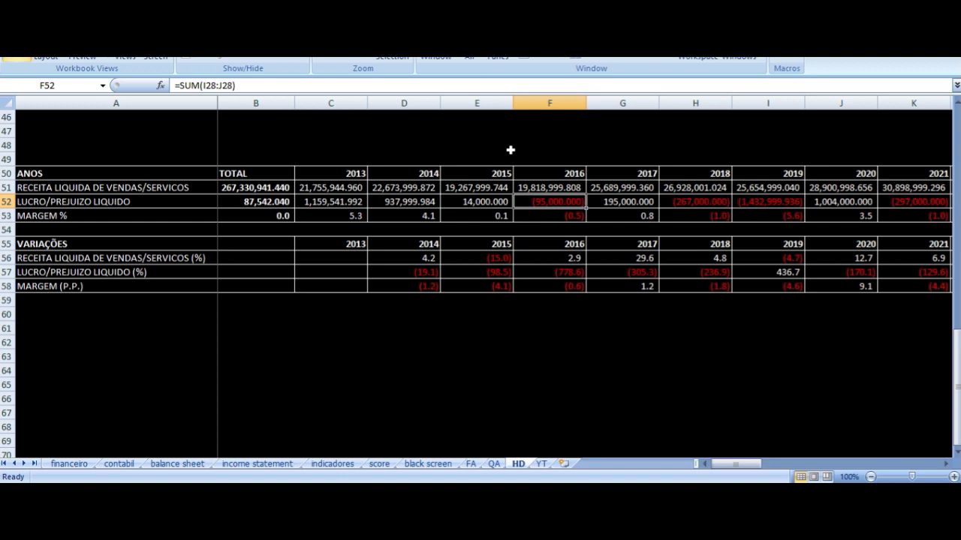
# - Examine the 2017 net revenue, net profit and margin in the yearly table
pyautogui.press('Up')
pyautogui.press('Up')
pyautogui.press('Right')
pyautogui.press('Down')
pyautogui.press('Down')
pyautogui.press('Down')
pyautogui.press('Up')
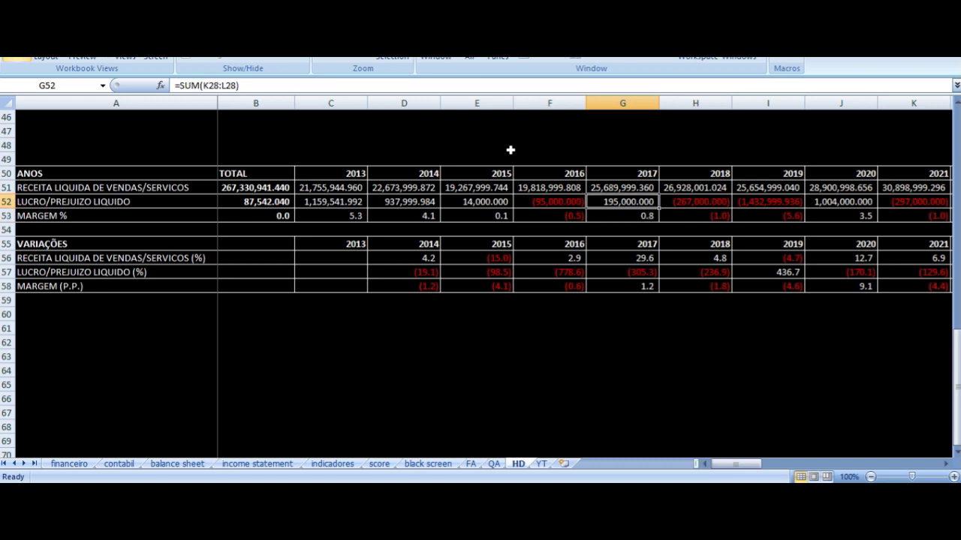
pyautogui.press('Down')
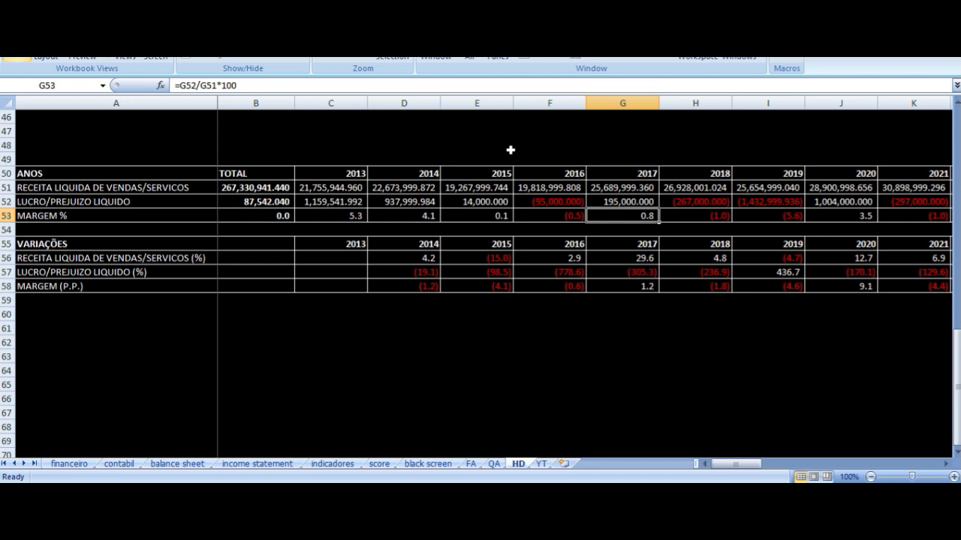
pyautogui.press('Up')
pyautogui.press('Down')
pyautogui.press('Up')
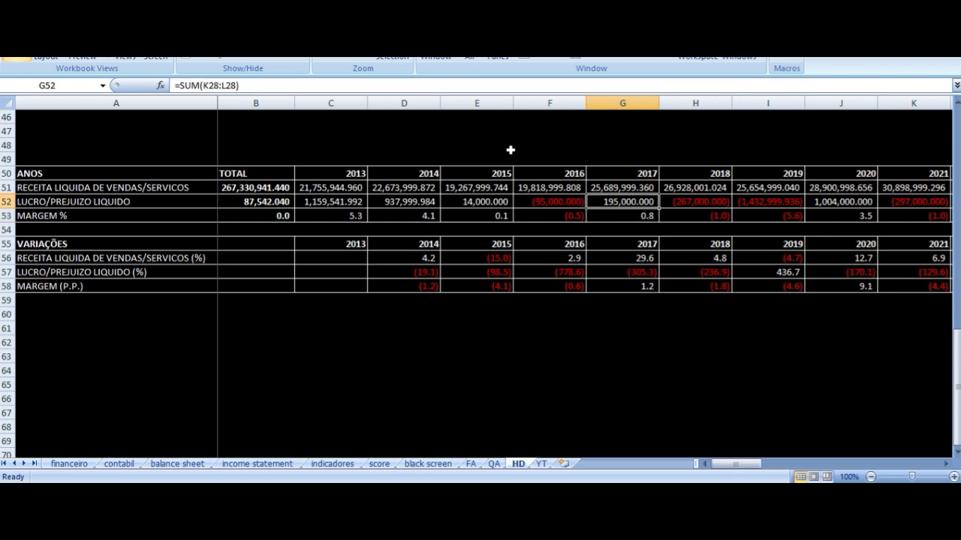
# - Compare the 2017 net revenue with 2016 and recheck the 2017 net profit
pyautogui.press('Up')
pyautogui.press('Left')
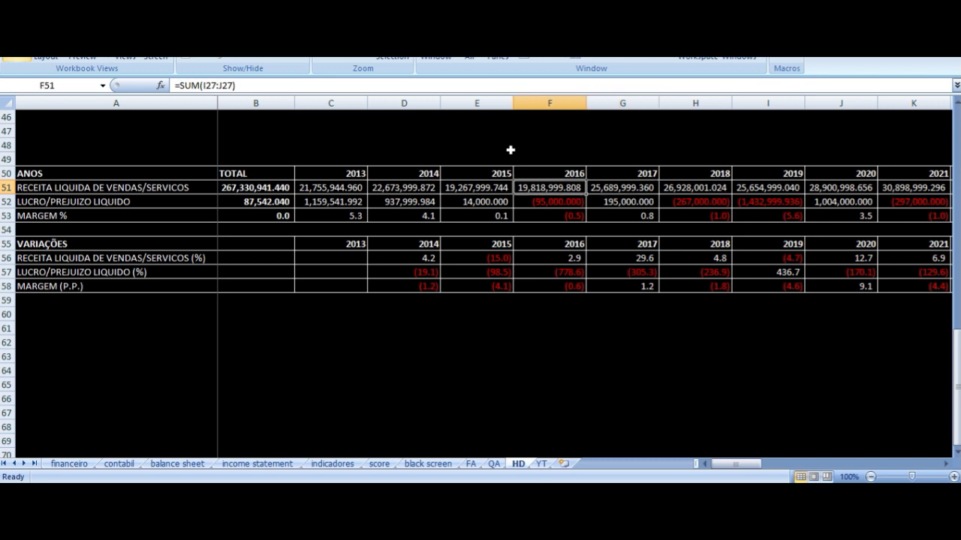
pyautogui.press('Right')
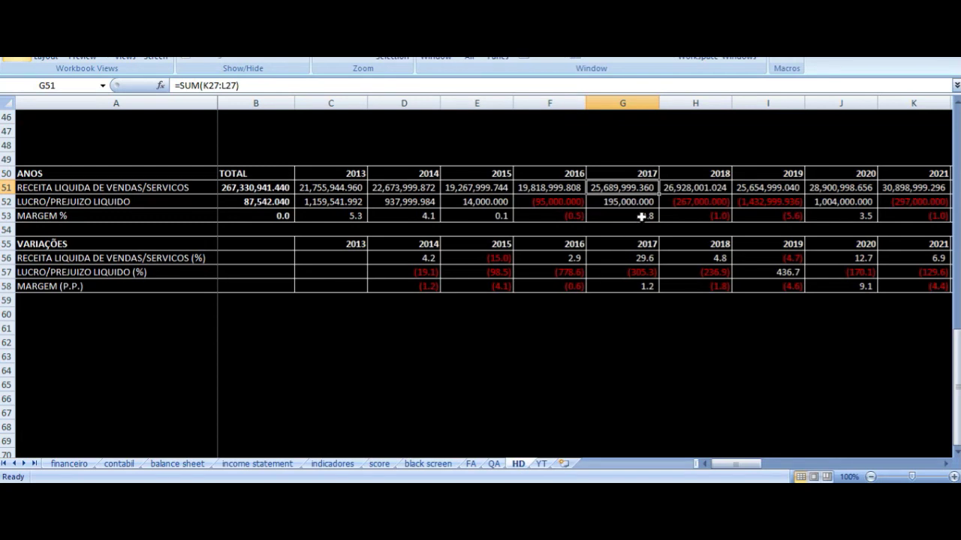
pyautogui.click(625, 203)
pyautogui.click(616, 190)
# - Examine the 2018 net revenue and net profit or loss in the yearly table
pyautogui.press('Right')
pyautogui.press('Down')
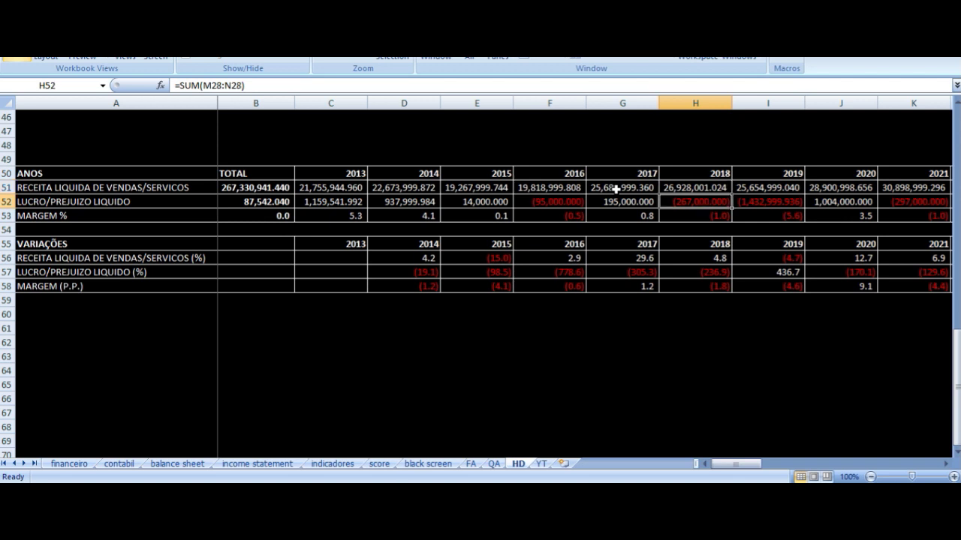
pyautogui.click(683, 185)
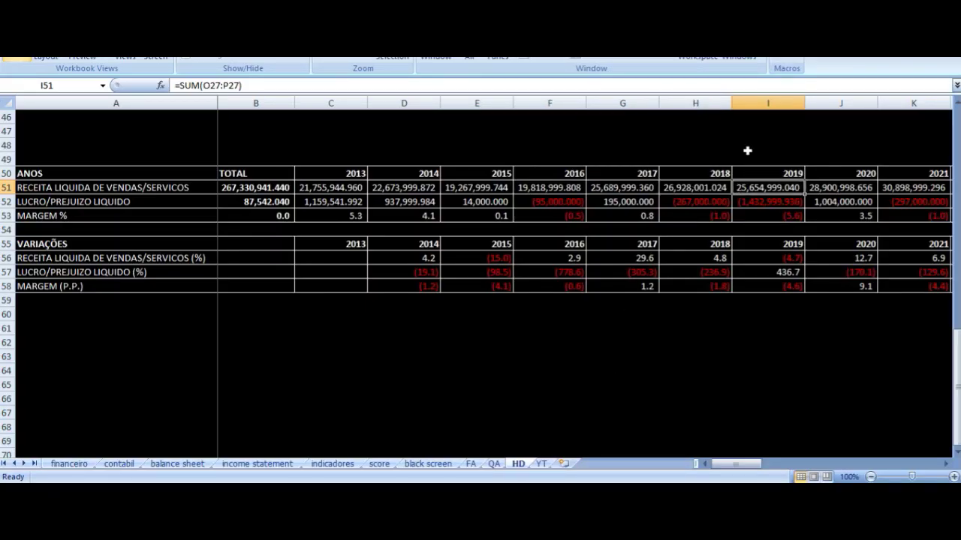
# - Compare the 2019 net revenue with 2018 and examine the 2019 net result and margin
pyautogui.press('Up')
pyautogui.press('Down')
pyautogui.press('Left')
pyautogui.press('Right')
pyautogui.press('Down')
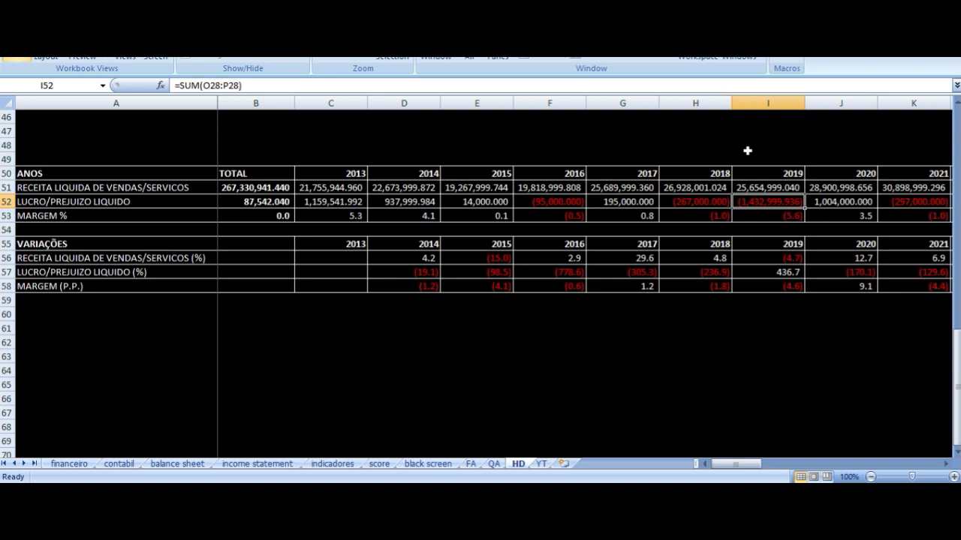
pyautogui.press('Down')
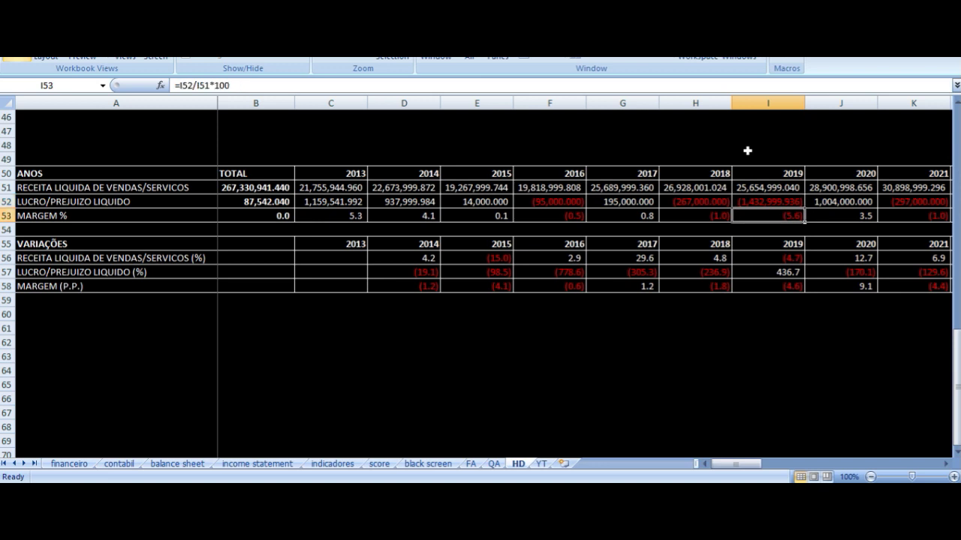
pyautogui.press('Up')
pyautogui.press('Up')
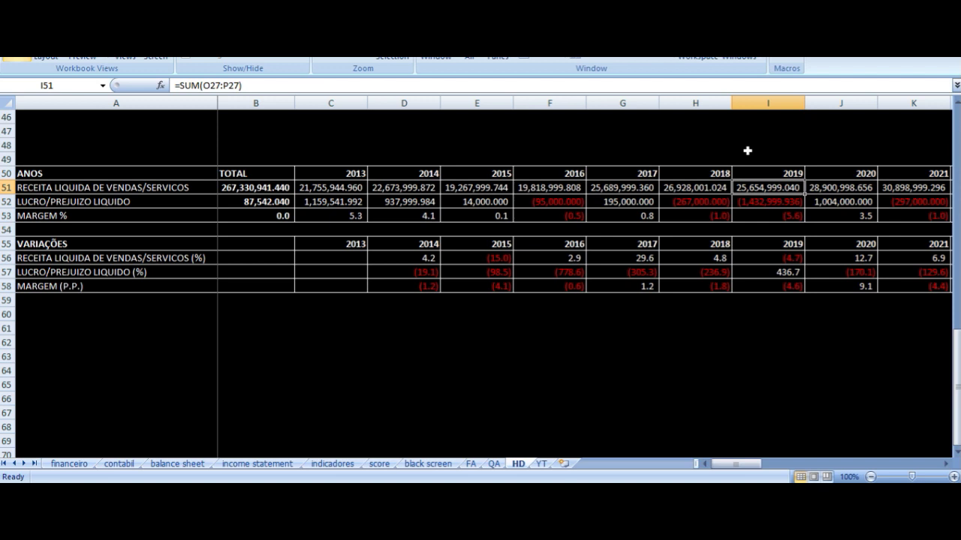
pyautogui.press('Down')
pyautogui.press('Down')
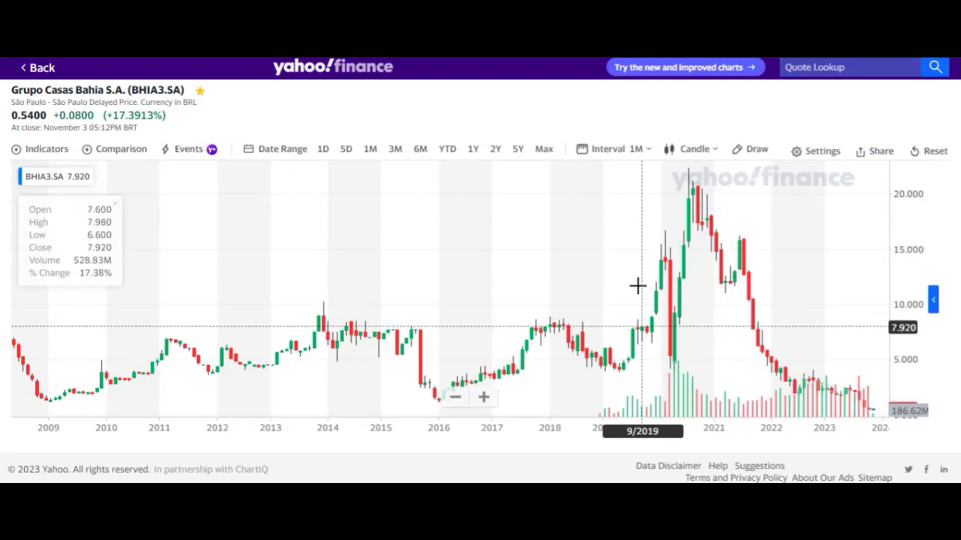
# - Inspect the BHIA3.SA chart more closely, return to the Excel workbook and examine the 2020 net revenue, net profit and margin
pyautogui.scroll(4, 587, 311)
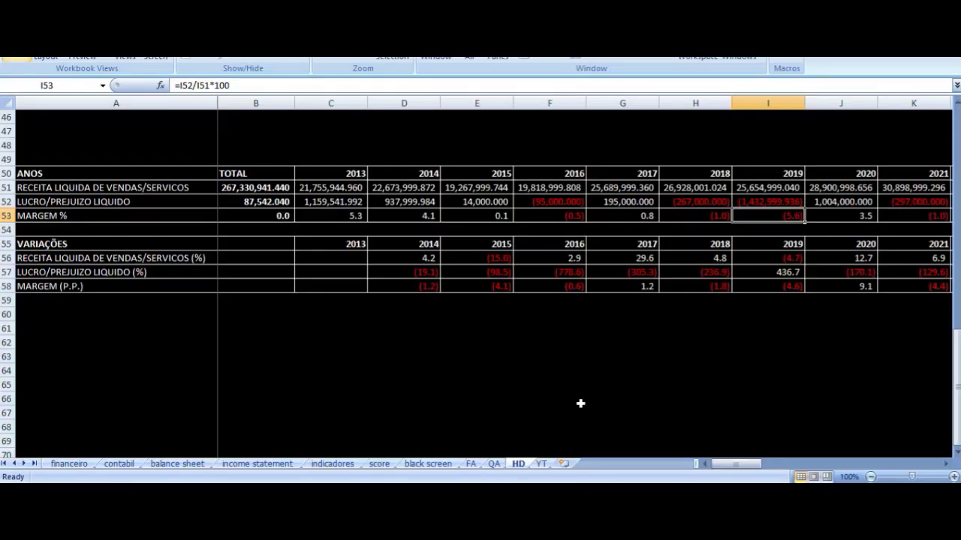
pyautogui.click(573, 511)
pyautogui.click(833, 194)
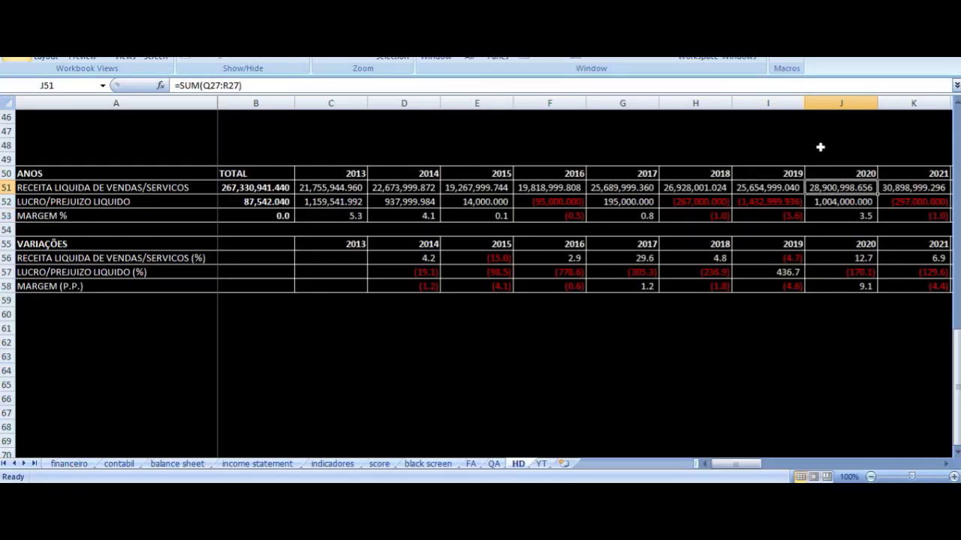
pyautogui.press('Down')
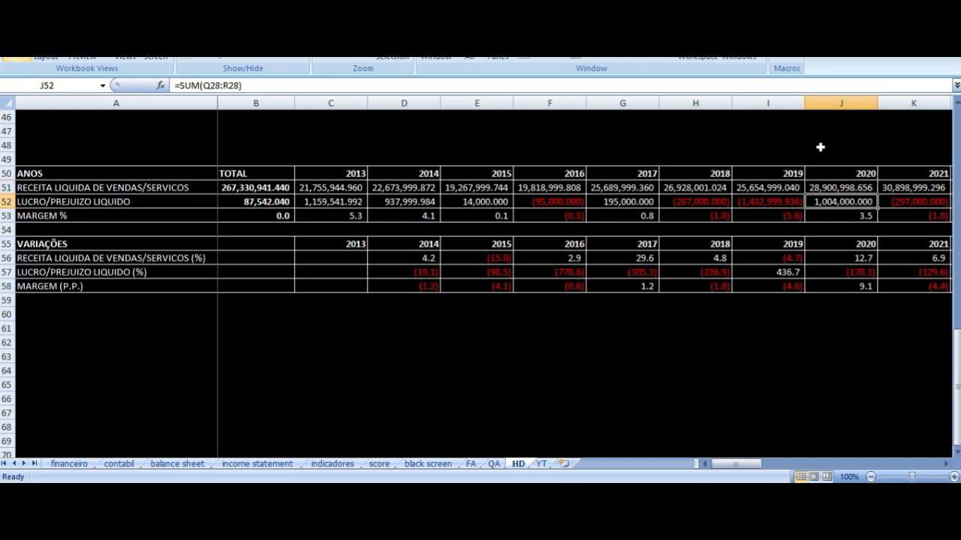
pyautogui.press('Down')
pyautogui.press('Up')
pyautogui.press('Up')
# - Compare the 2021 net revenue with 2020 and 2022, and examine the 2021 net profit or loss
pyautogui.press('Right')
pyautogui.press('Right')
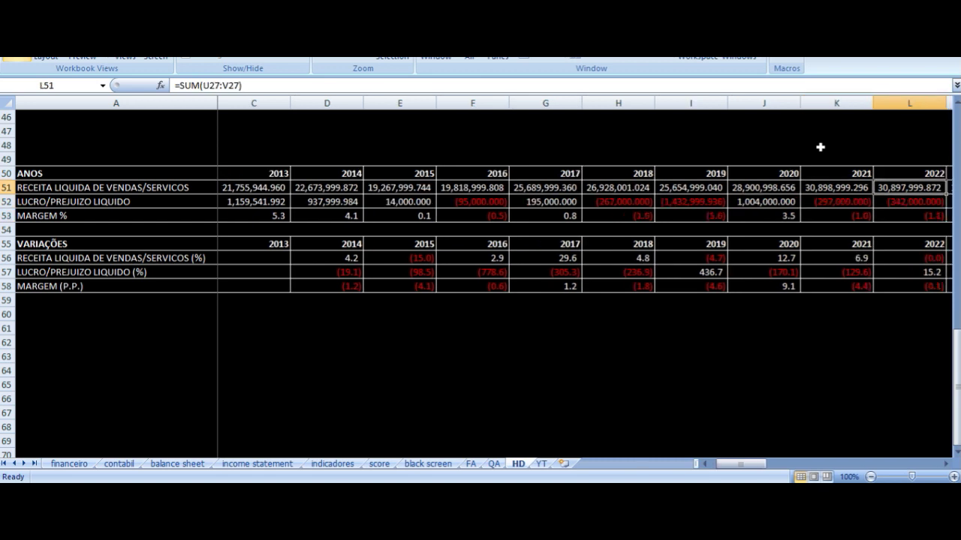
pyautogui.press('Left')
pyautogui.press('Left')
pyautogui.press('Right')
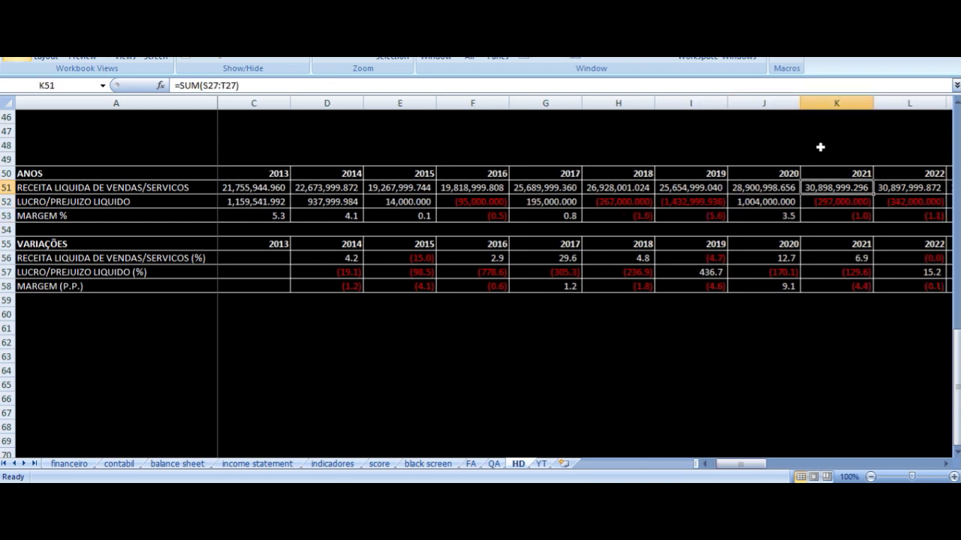
pyautogui.press('Down')
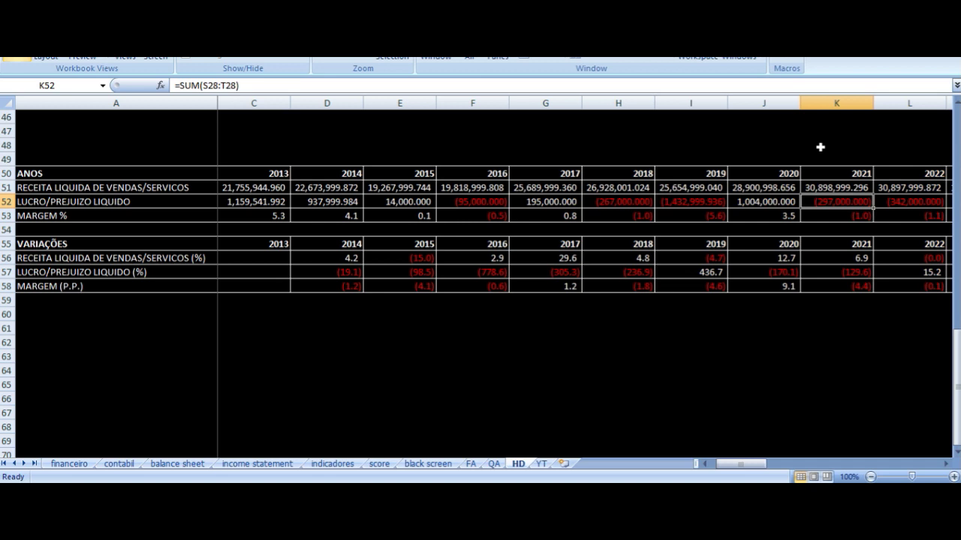
pyautogui.press('Up')
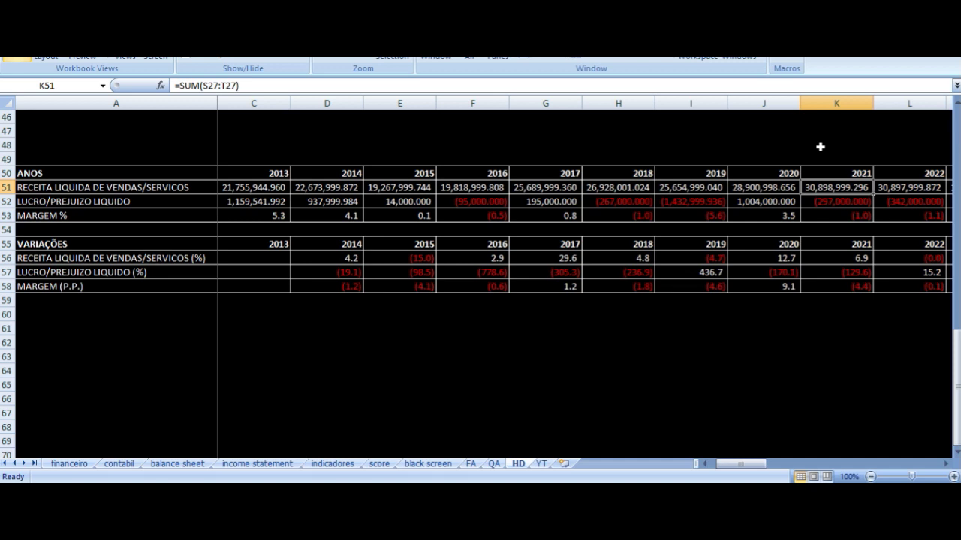
# - Compare the 2021 net revenue with 2020 in the yearly table and examine the 2021 net result and margin
pyautogui.press('Down')
pyautogui.press('Up')
pyautogui.press('Left')
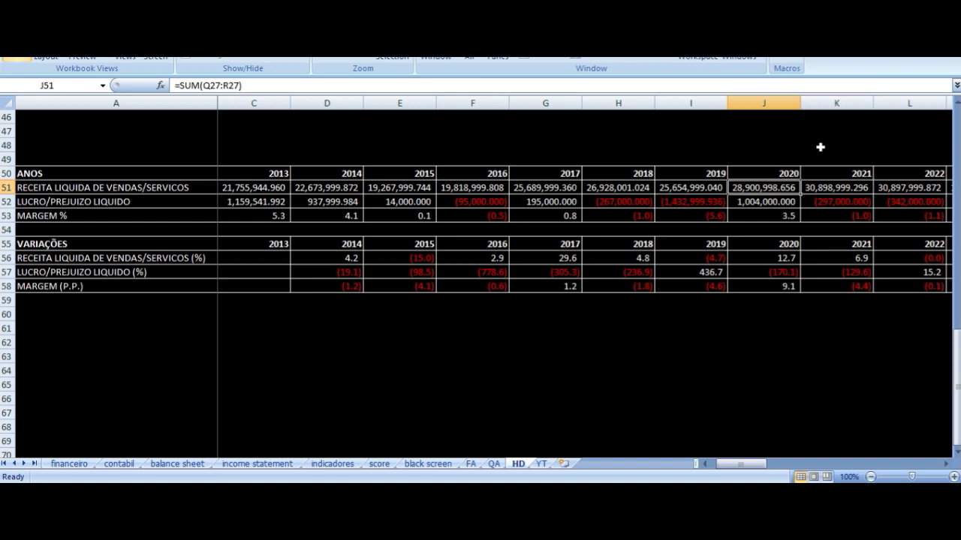
pyautogui.press('Right')
pyautogui.press('Down')
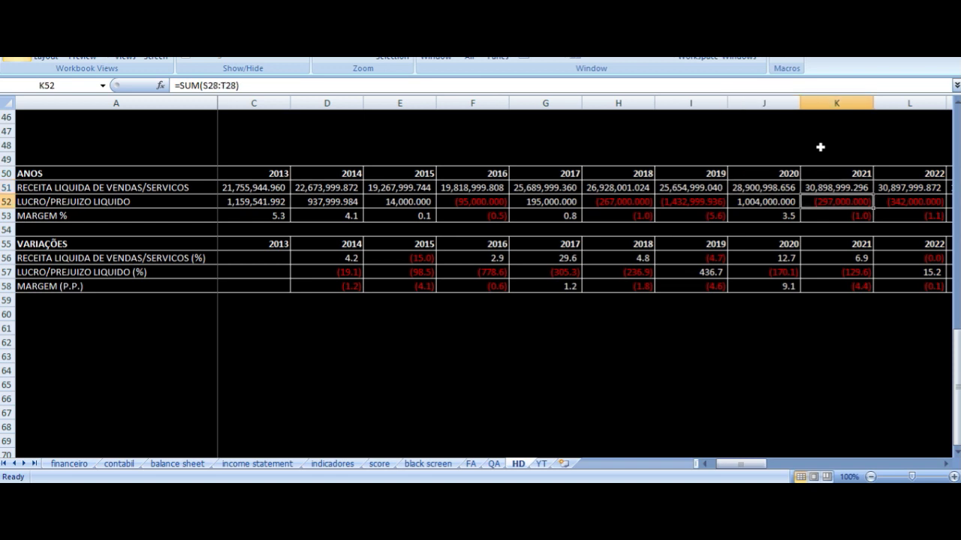
pyautogui.press('Down')
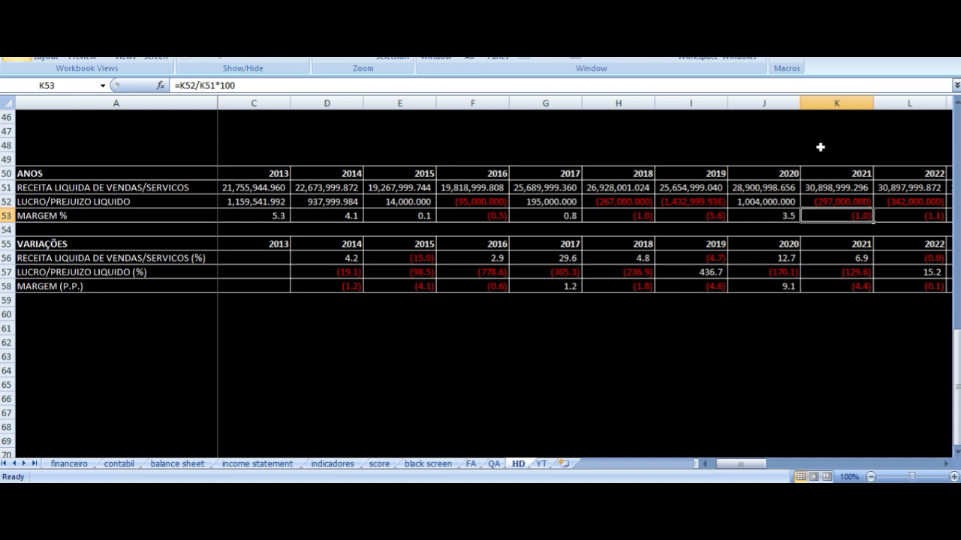
# - Compare the 2022 net revenue with 2021 and examine the 2022 net result and margin
pyautogui.press('Right')
pyautogui.press('Up')
pyautogui.press('Up')
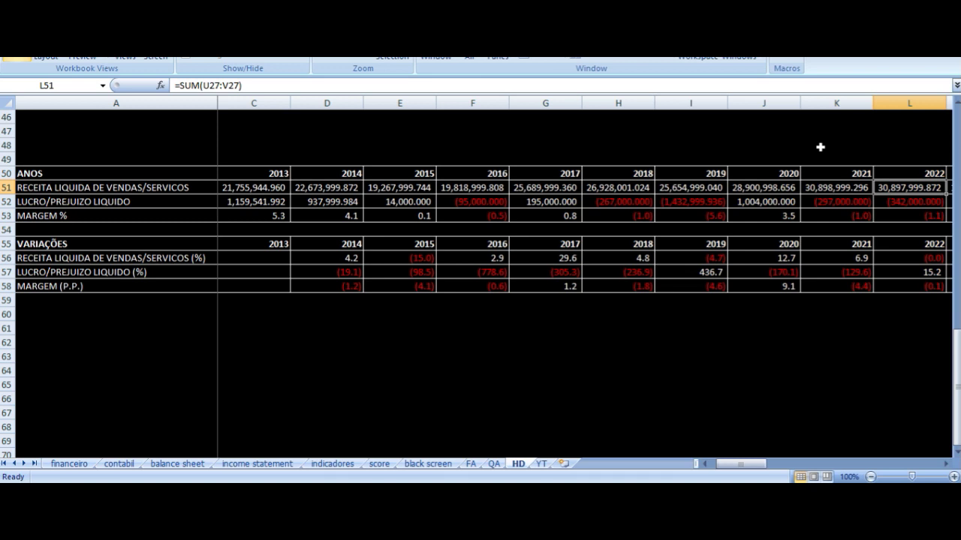
pyautogui.press('Left')
pyautogui.press('Right')
pyautogui.press('Down')
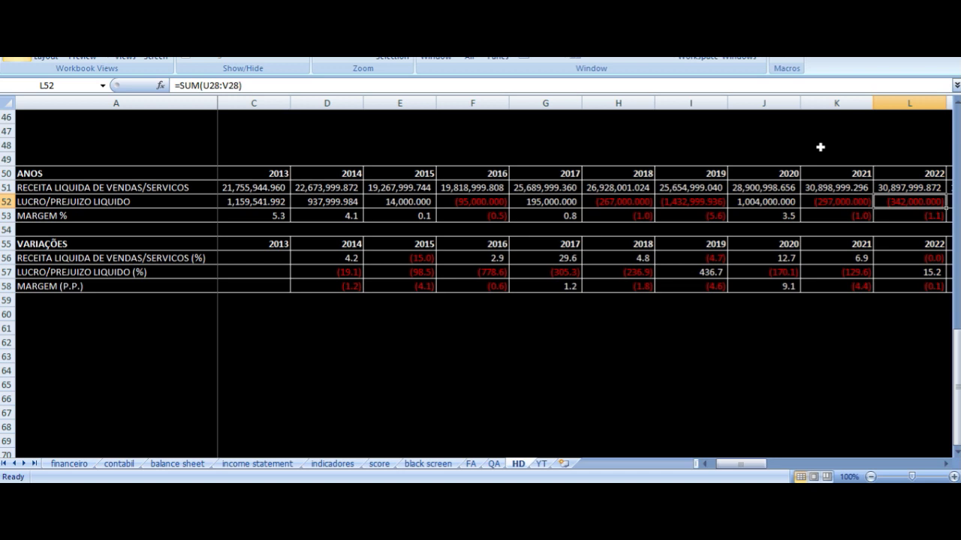
pyautogui.press('Down')
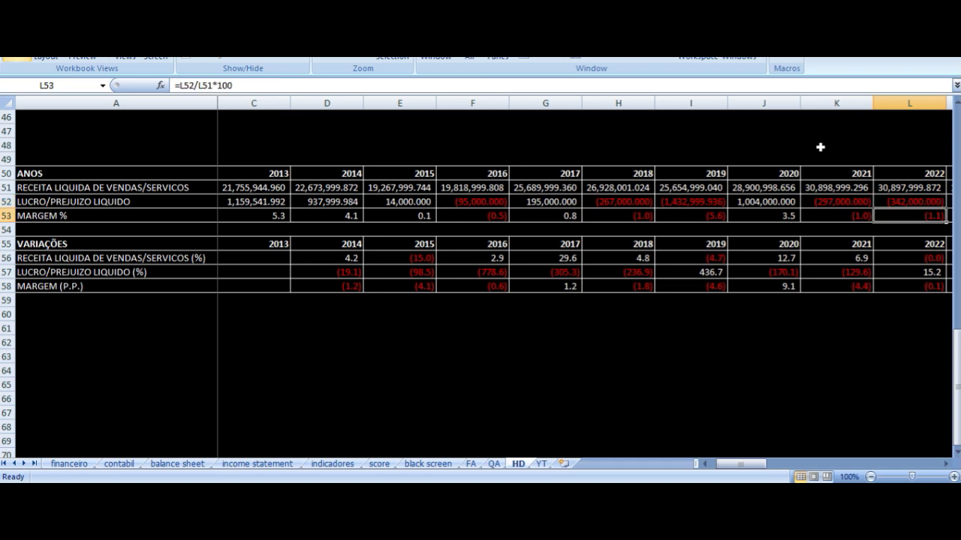
# - Examine the 2023 net revenue, net profit or loss and margin in the yearly table
pyautogui.press('Right')
pyautogui.press('Up')
pyautogui.press('Up')
pyautogui.press('Up')
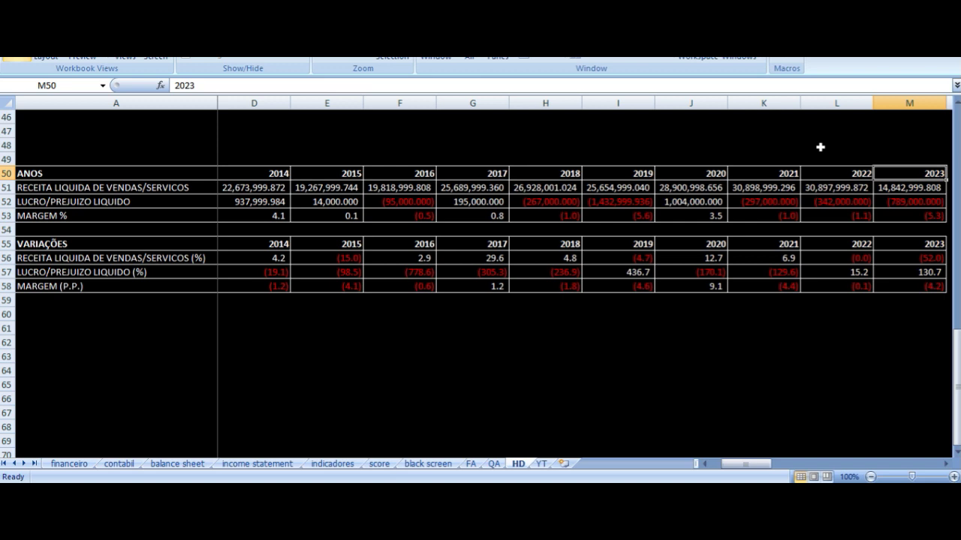
pyautogui.press('Down')
pyautogui.press('Down')
pyautogui.press('Down')
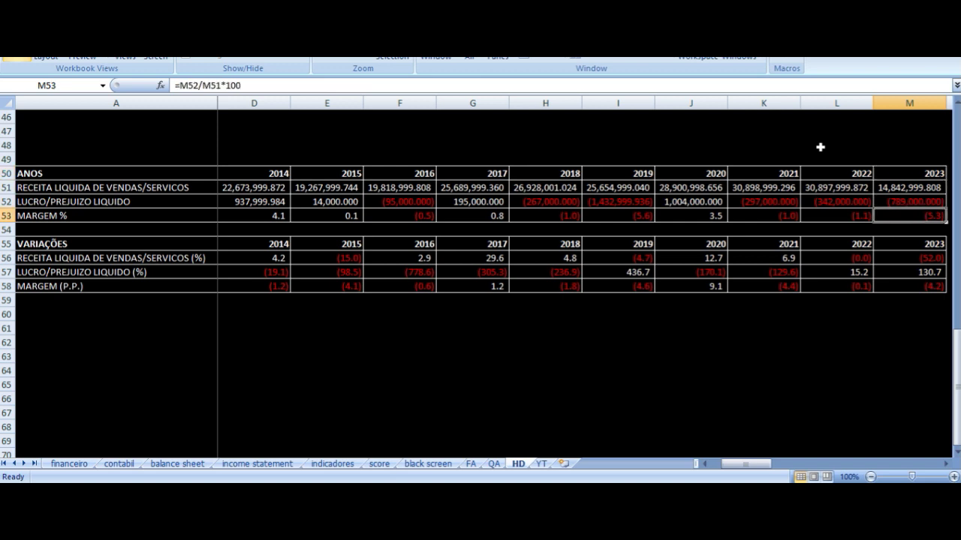
pyautogui.press('Up')
pyautogui.press('Up')
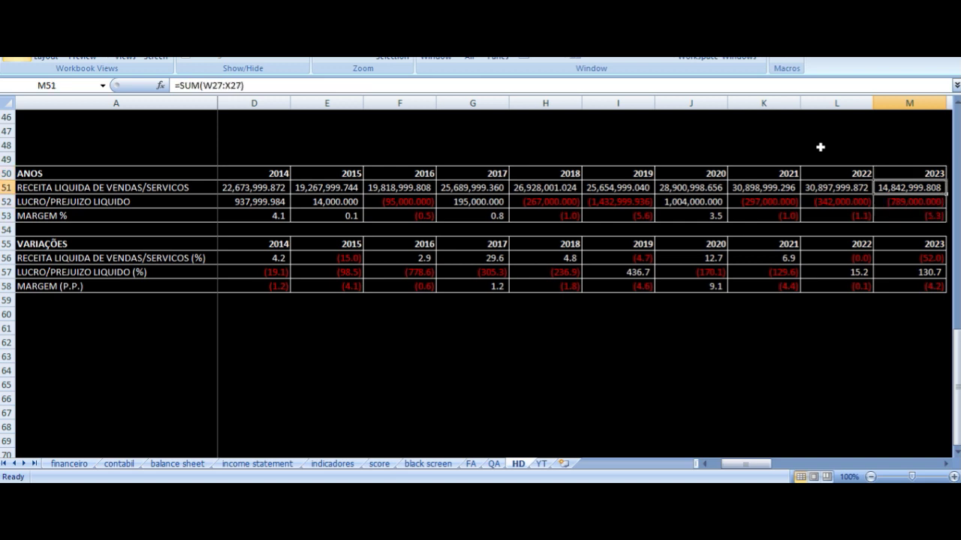
pyautogui.press('Down')
pyautogui.press('Down')
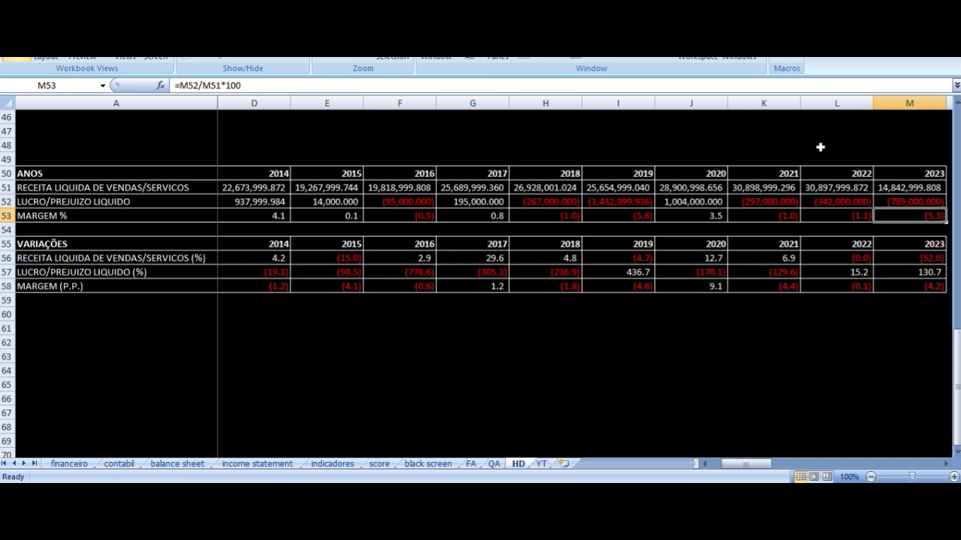
pyautogui.press('Up')
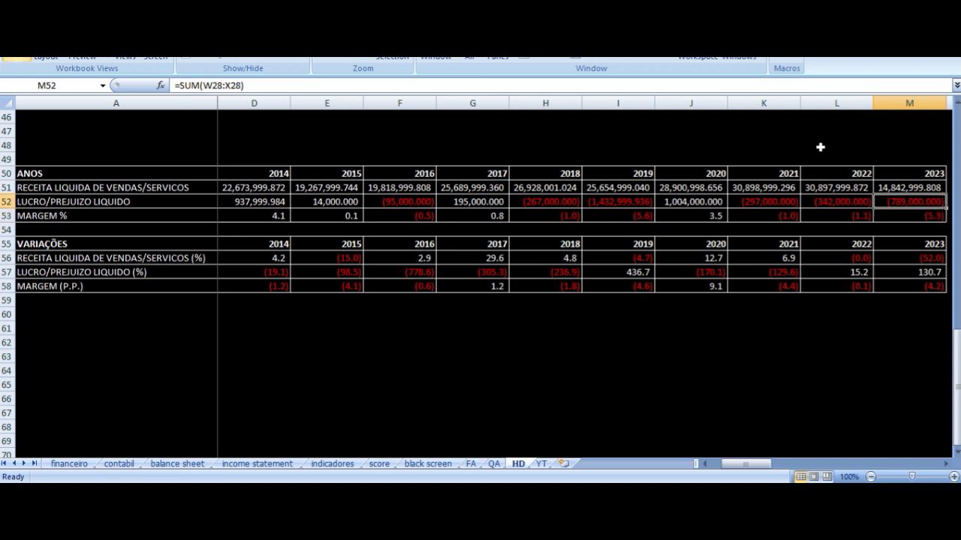
# - Go to the half-year table and examine the 1S-2023 net revenue and net profit or loss
pyautogui.press('Up')
pyautogui.press('Up')
pyautogui.press('Up')
pyautogui.press('Up')
pyautogui.press('Up')
pyautogui.press('Up')
pyautogui.press('Up')
pyautogui.press('Up')
pyautogui.press('Up')
pyautogui.press('Up')
pyautogui.press('Up')
pyautogui.press('Up')
pyautogui.press('Up')
pyautogui.press('Up')
pyautogui.press('Up')
pyautogui.press('Up')
pyautogui.press('Up')
pyautogui.press('Up')
pyautogui.press('Up')
pyautogui.press('Up')
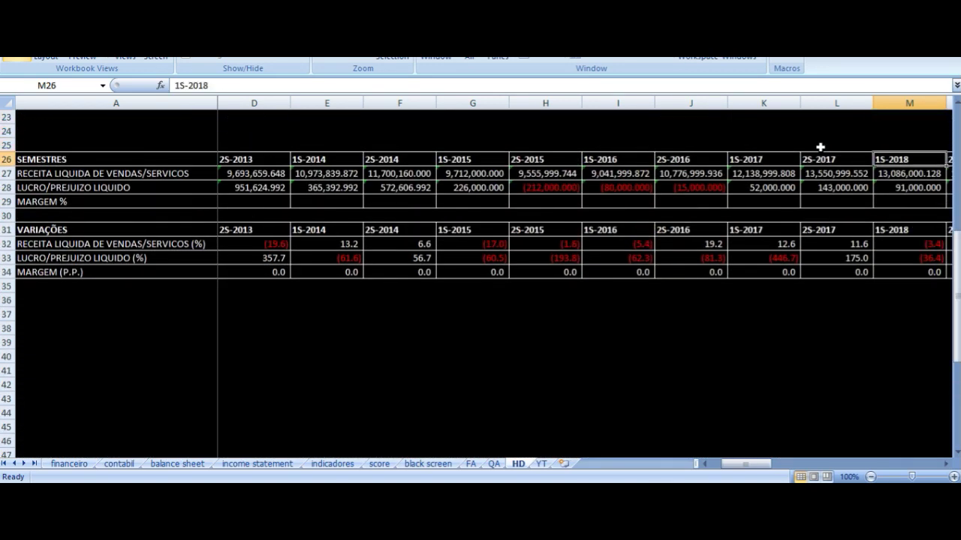
pyautogui.hotkey('ctrl', 'Right')
pyautogui.press('Left')
pyautogui.press('Down')
pyautogui.press('Up')
pyautogui.press('Down')
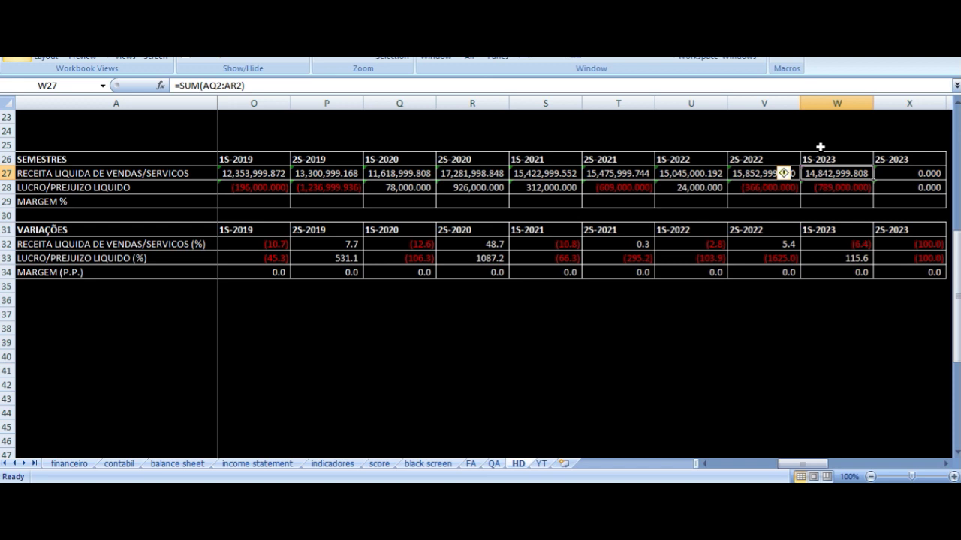
pyautogui.press('Down')
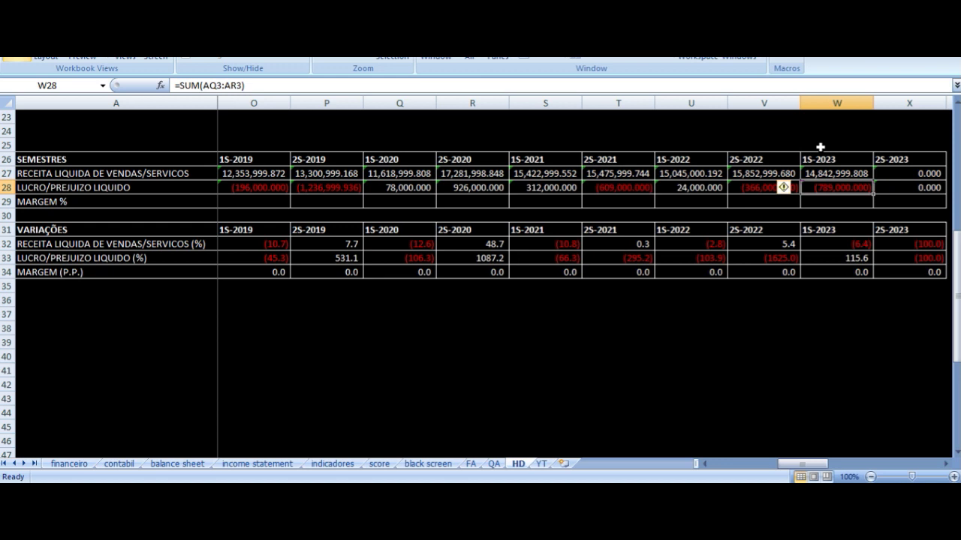
# - Compare the 1S-2022 net revenue and net profit or loss with those of 1S-2023
pyautogui.press('Left')
pyautogui.press('Left')
pyautogui.press('Up')
pyautogui.press('Up')
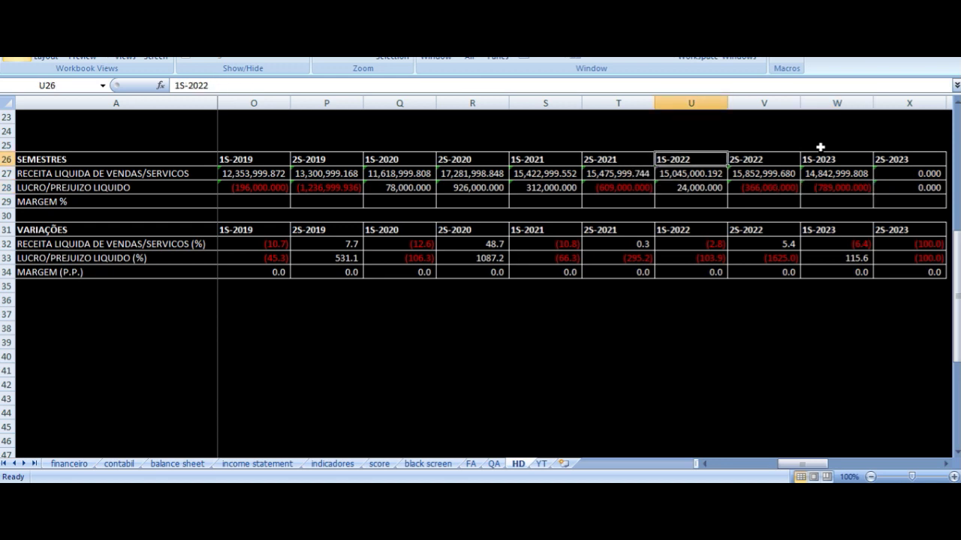
pyautogui.press('Down')
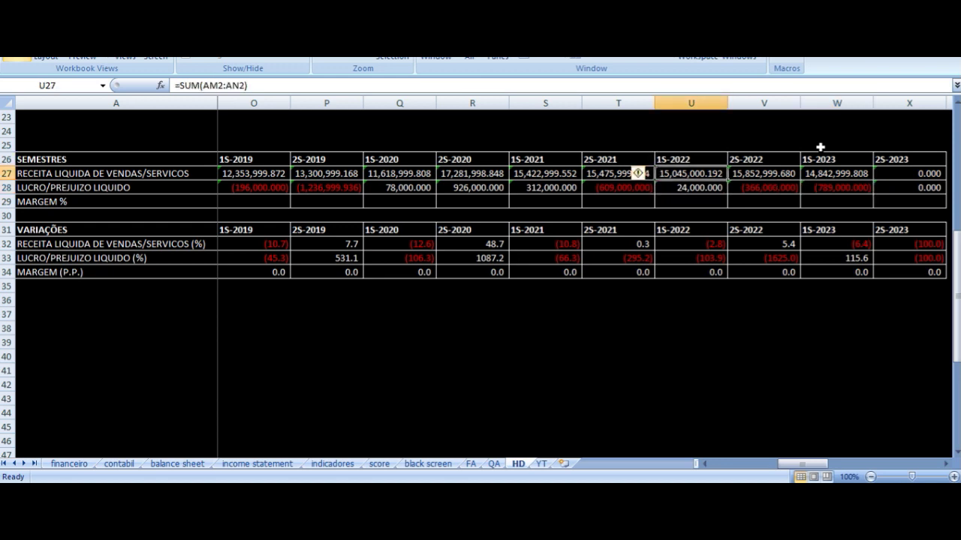
pyautogui.press('Right')
pyautogui.press('Right')
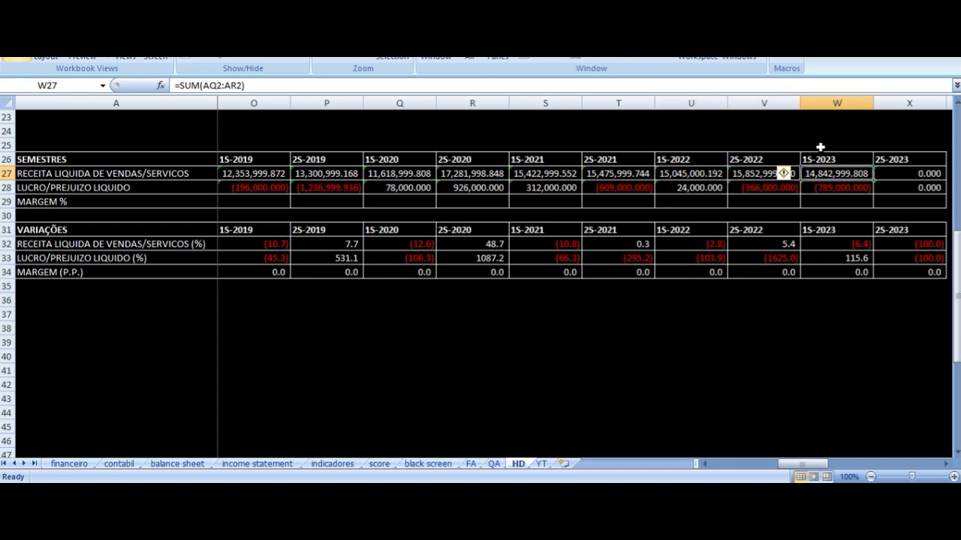
pyautogui.press('Down')
pyautogui.press('Left')
pyautogui.press('Left')
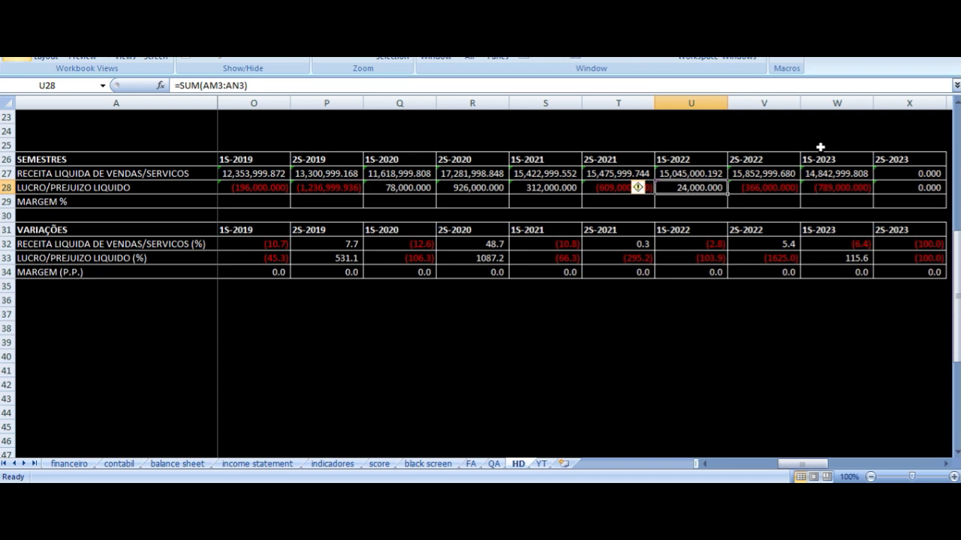
pyautogui.press('Right')
pyautogui.press('Right')
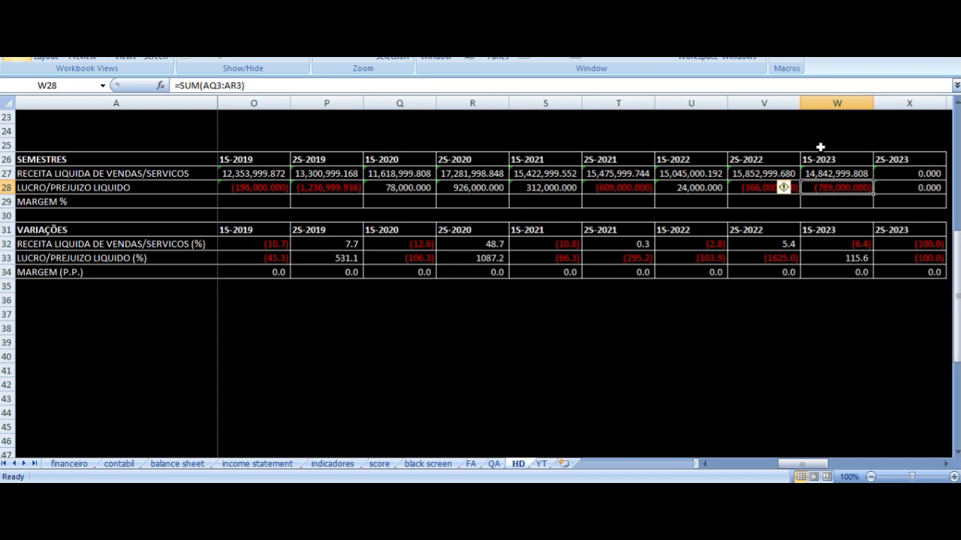
# - Compare the 2S-2022 net revenue and net profit or loss with those of 1S-2023
pyautogui.press('Left')
pyautogui.press('Up')
pyautogui.press('Up')
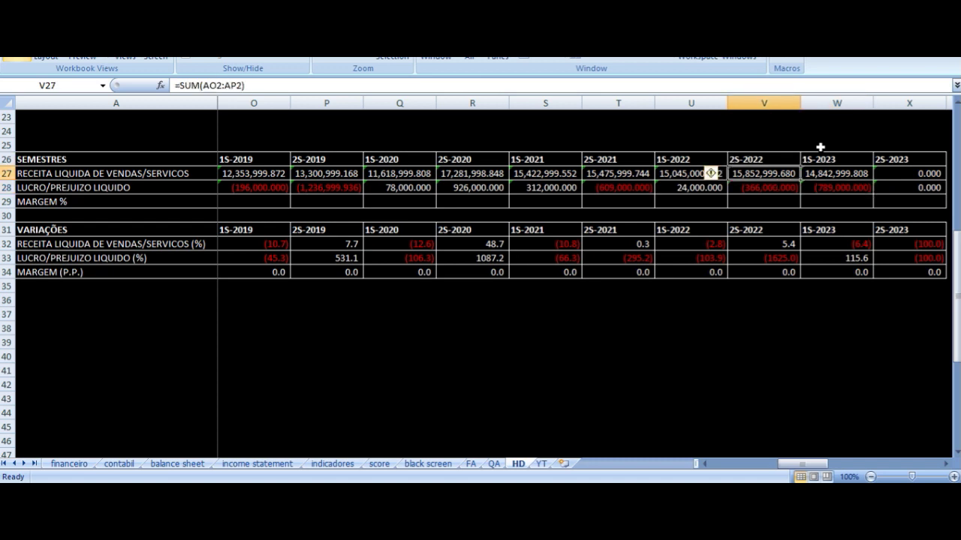
pyautogui.press('Down')
pyautogui.press('Up')
pyautogui.press('Right')
pyautogui.press('Down')
pyautogui.press('Down')
pyautogui.press('Left')
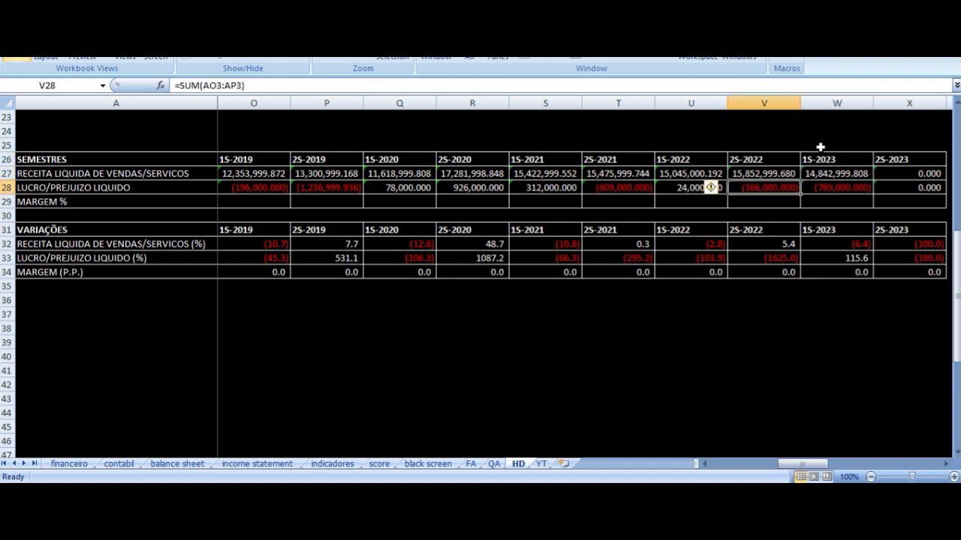
pyautogui.press('Right')
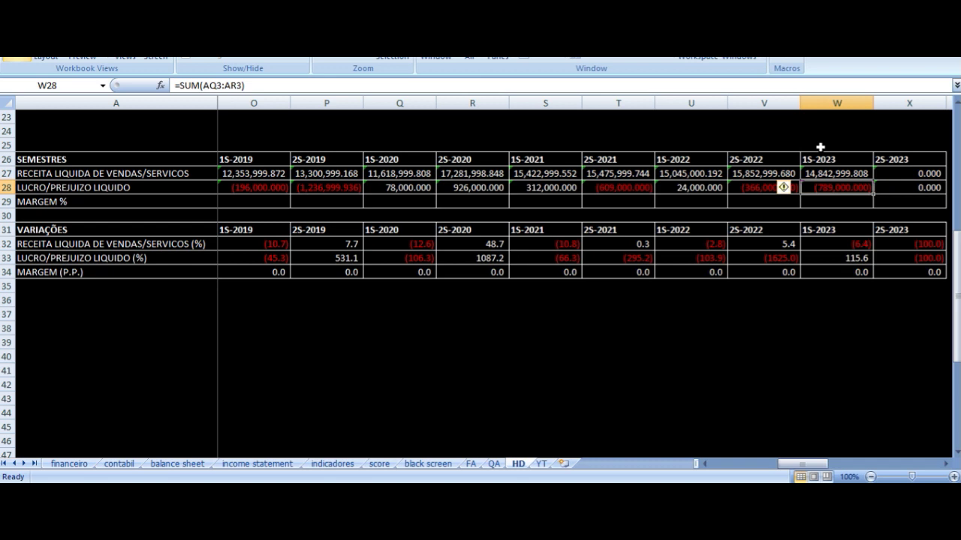
# - Recheck the 1S-2023 net revenue and net profit or loss in the half-year table
pyautogui.press('Down')
pyautogui.press('Up')
pyautogui.press('Up')
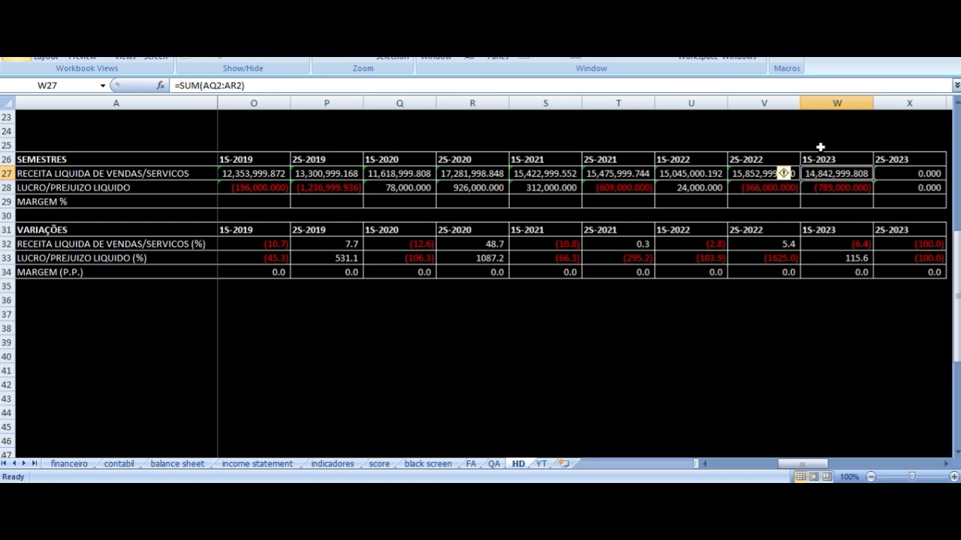
pyautogui.press('Down')
pyautogui.press('Down')
pyautogui.press('Up')
pyautogui.press('Down')
pyautogui.press('Down')
pyautogui.press('Up')
pyautogui.press('Up')
pyautogui.press('Up')
pyautogui.press('Up')
pyautogui.press('Up')
pyautogui.press('Up')
# - Return to the yearly tables and examine the net revenue variations from 2017 to 2023 and the 2023 net profit variation
pyautogui.press('Down')
pyautogui.press('Down')
pyautogui.press('Down')
pyautogui.press('Down')
pyautogui.press('Down')
pyautogui.press('Down')
pyautogui.press('Down')
pyautogui.press('Down')
pyautogui.press('Down')
pyautogui.press('Down')
pyautogui.press('Down')
pyautogui.press('Down')
pyautogui.press('Down')
pyautogui.press('Down')
pyautogui.press('Down')
pyautogui.press('Down')
pyautogui.press('Down')
pyautogui.press('Down')
pyautogui.press('Down')
pyautogui.press('Down')
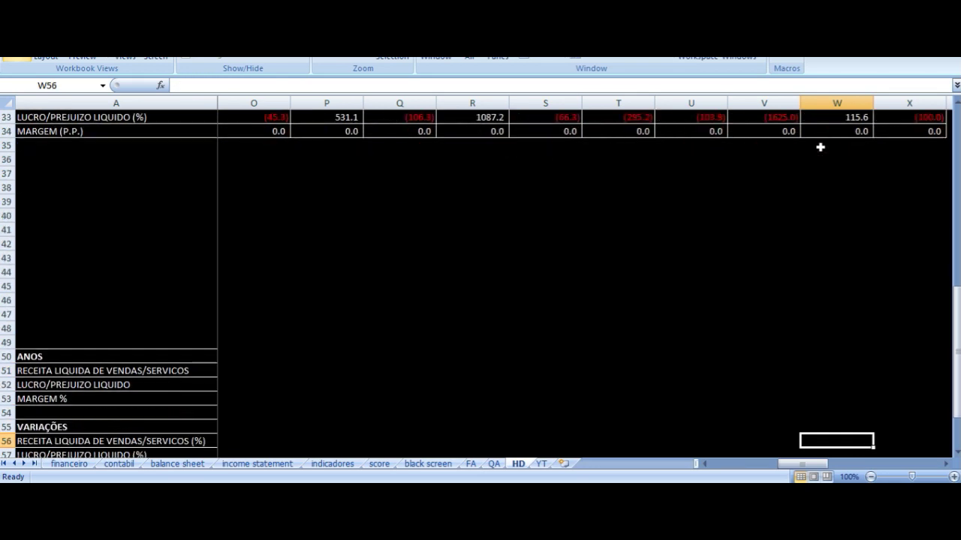
pyautogui.press('Left')
pyautogui.press('Left')
pyautogui.press('Left')
pyautogui.press('Left')
pyautogui.press('Left')
pyautogui.hotkey('ctrl', 'Left')
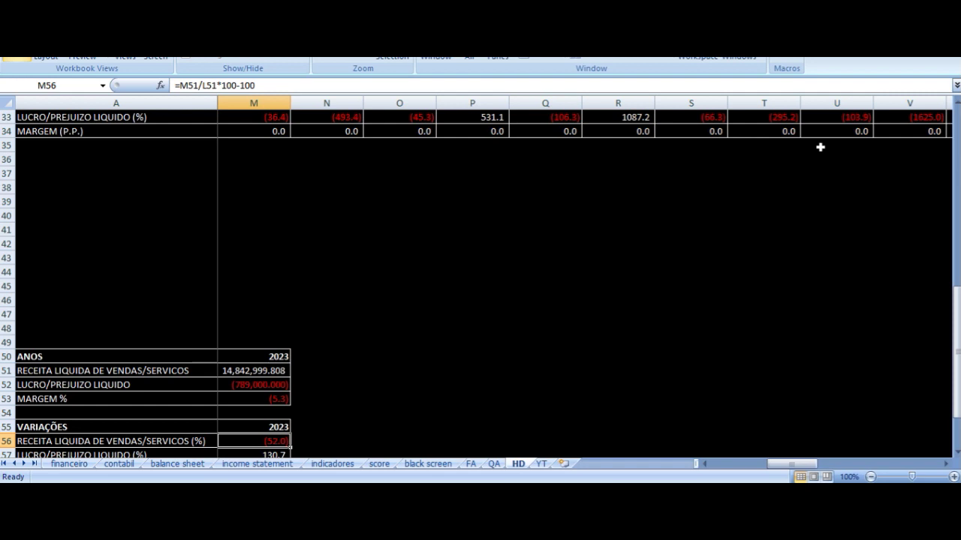
pyautogui.press('Left')
pyautogui.press('Left')
pyautogui.press('Left')
pyautogui.press('Left')
pyautogui.press('Left')
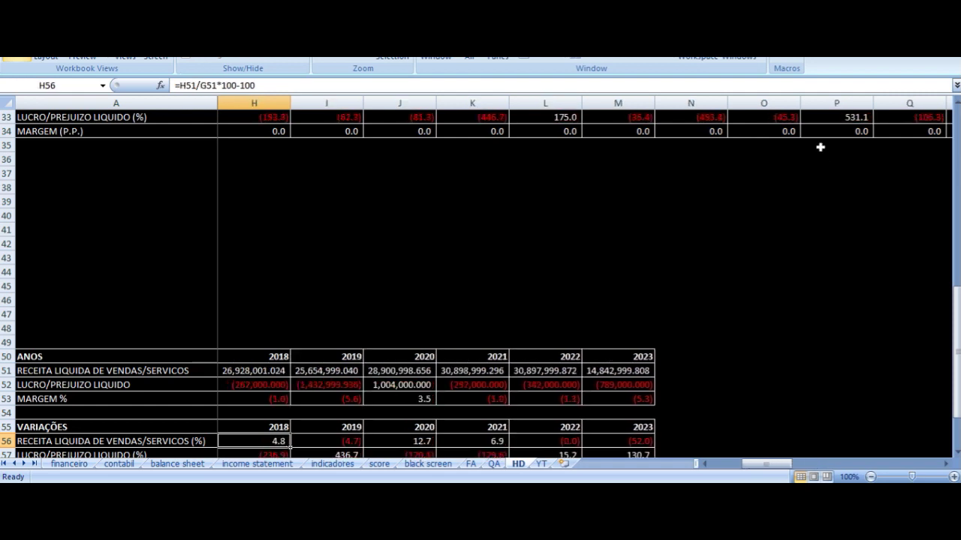
pyautogui.press('Left')
pyautogui.press('Right')
pyautogui.press('Right')
pyautogui.press('Right')
pyautogui.press('Right')
pyautogui.press('Right')
pyautogui.press('Right')
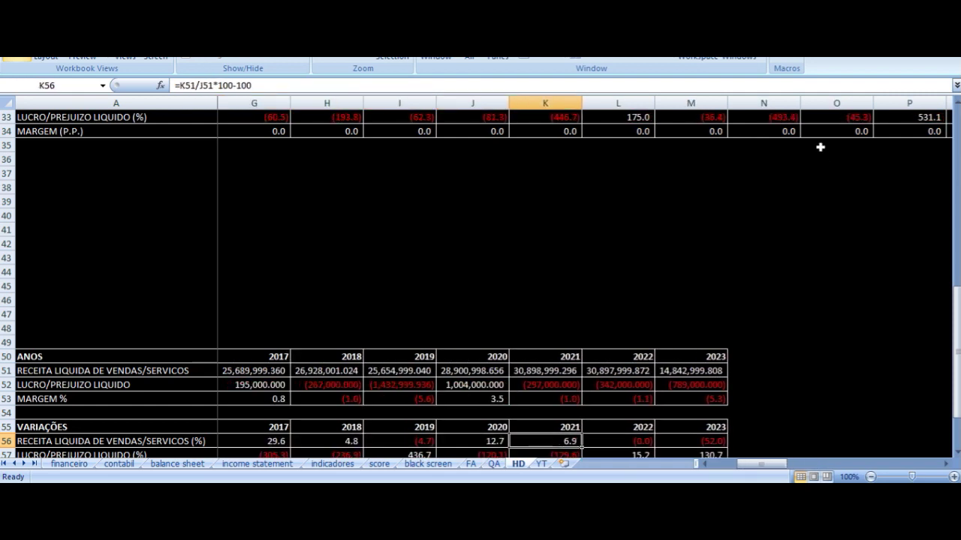
pyautogui.press('Right')
pyautogui.press('Left')
pyautogui.press('Left')
pyautogui.press('Right')
pyautogui.press('Down')
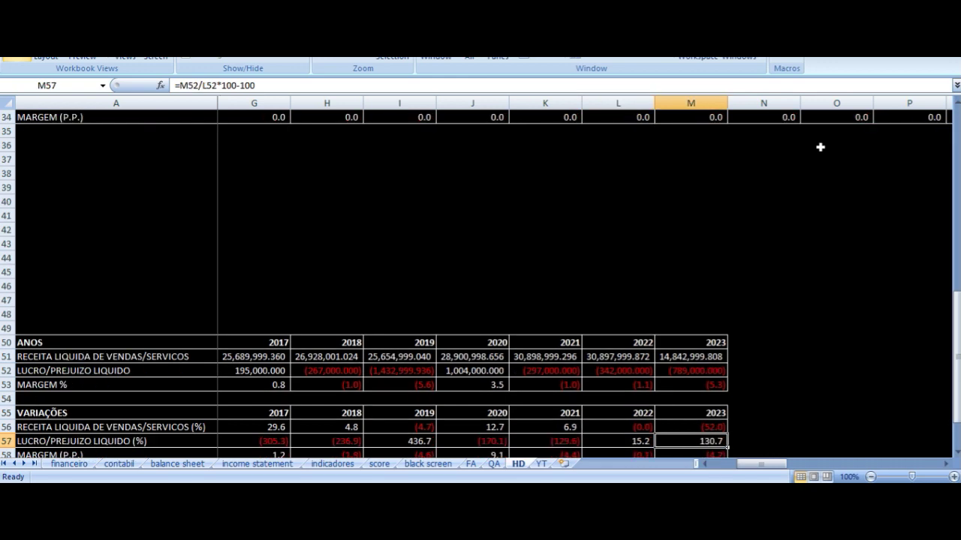
# - Review the complete yearly results and variations tables for 2017 to 2023, including the margin variations
pyautogui.press('Down')
pyautogui.press('Down')
pyautogui.press('Down')
pyautogui.press('Down')
pyautogui.press('Down')
pyautogui.press('Down')
pyautogui.press('Down')
pyautogui.press('Down')
pyautogui.press('Down')
pyautogui.press('Down')
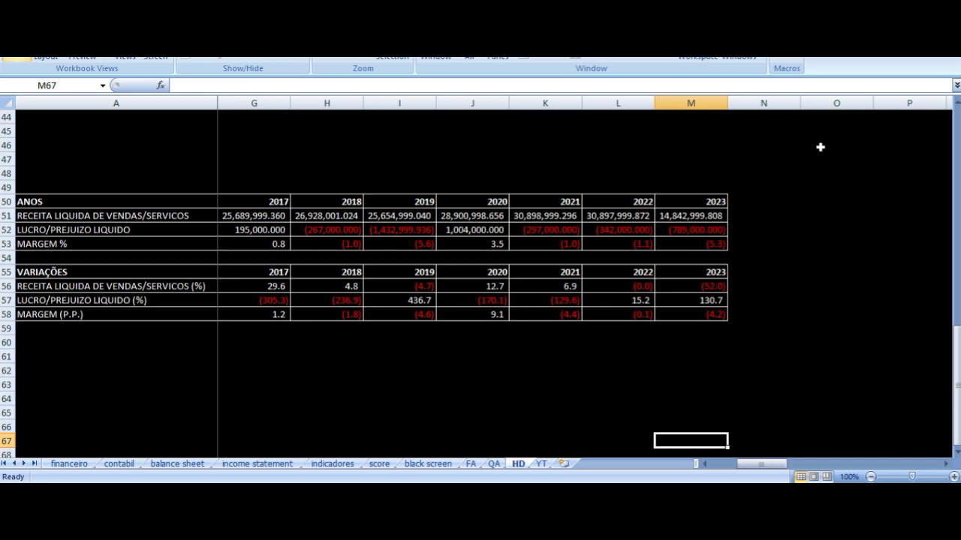
# - Compare the 2023 net revenue with the 2022 and 2021 figures in the yearly table
pyautogui.press('Up')
pyautogui.press('Up')
pyautogui.press('Up')
pyautogui.press('Up')
pyautogui.press('Up')
pyautogui.press('Up')
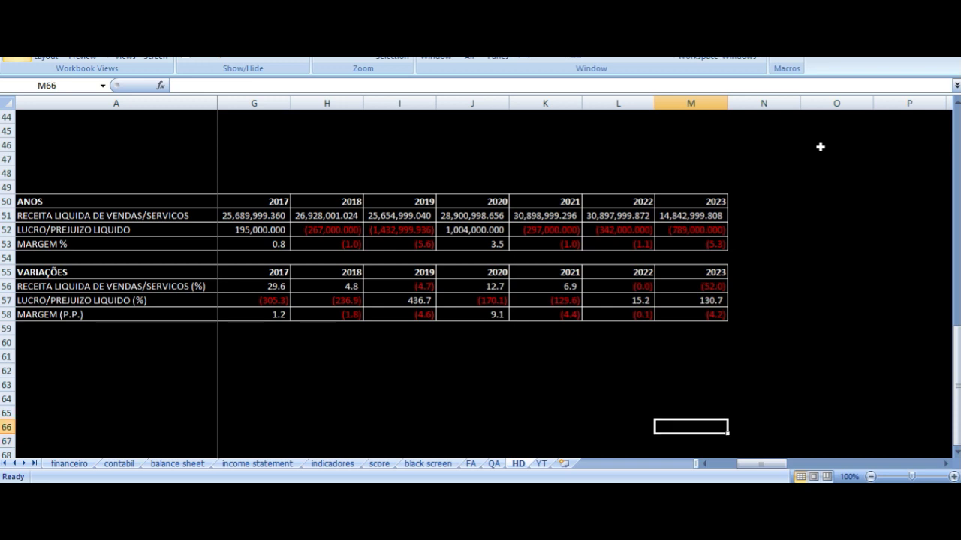
pyautogui.press('Up')
pyautogui.press('Up')
pyautogui.press('Up')
pyautogui.press('Up')
pyautogui.press('Up')
pyautogui.press('Up')
pyautogui.press('Up')
pyautogui.press('Up')
pyautogui.press('Up')
pyautogui.press('Up')
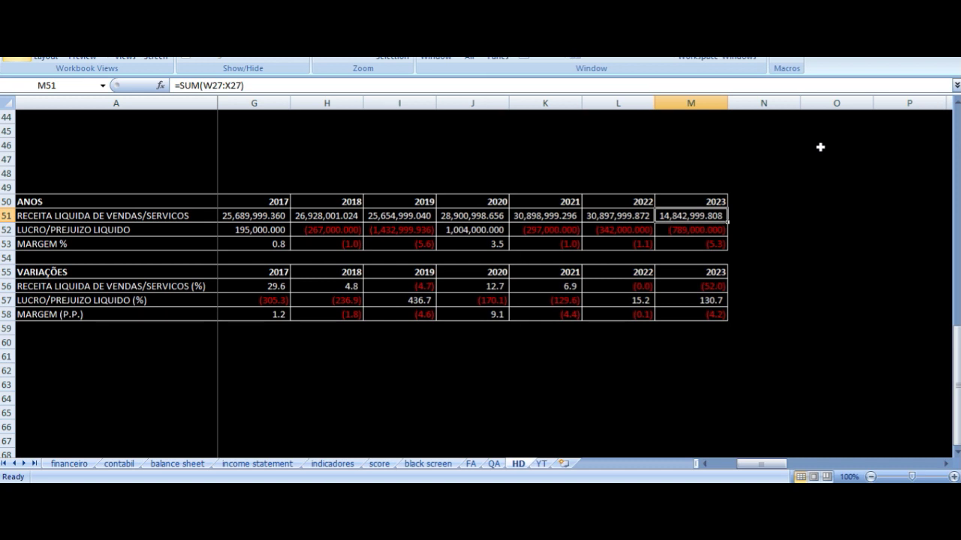
pyautogui.press('Left')
pyautogui.press('Left')
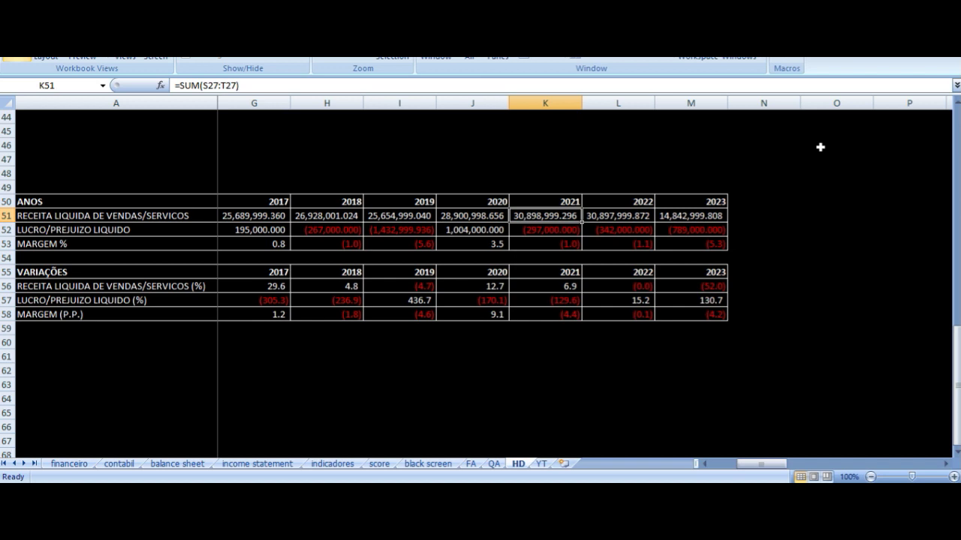
# - Review the 2023 net revenue, net profit or loss and margin in the yearly results table
pyautogui.press('Right')
pyautogui.press('Right')
pyautogui.press('Up')
pyautogui.press('Down')
pyautogui.press('Down')
pyautogui.press('Down')
pyautogui.press('Down')
pyautogui.press('Up')
pyautogui.press('Up')
pyautogui.press('Up')
pyautogui.press('Up')
pyautogui.press('Up')
pyautogui.press('Up')
pyautogui.press('Up')
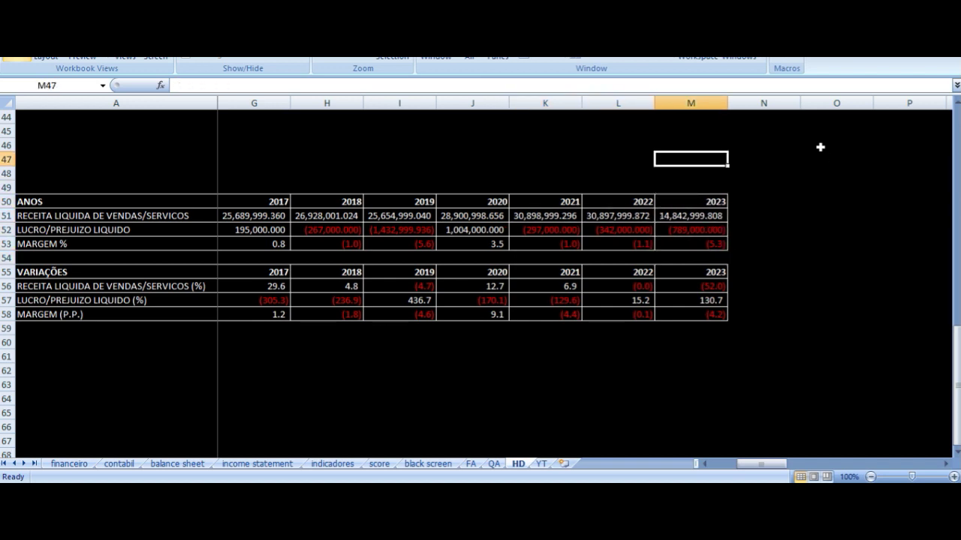